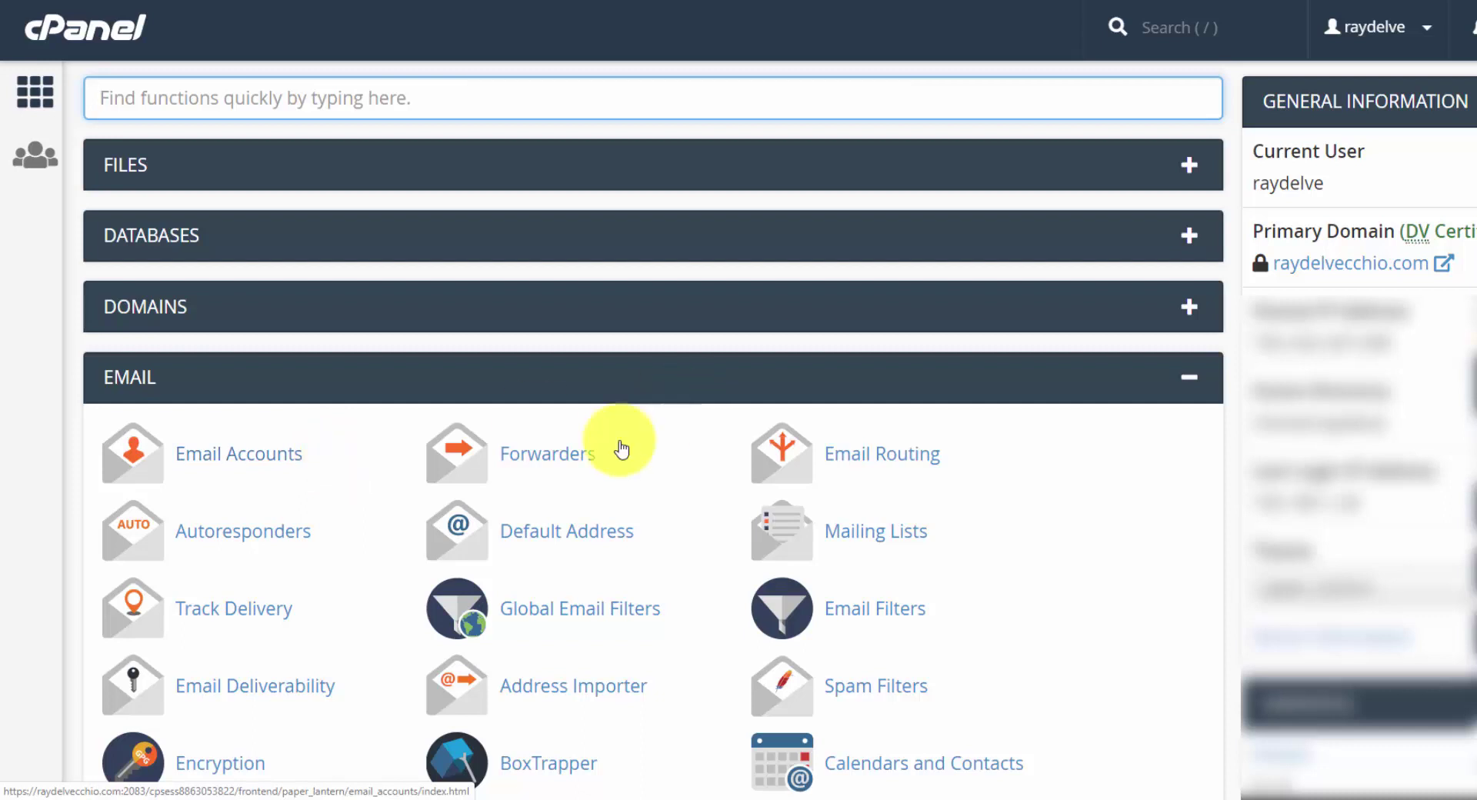
{"action": "left_click", "coordinate": [514, 451]}
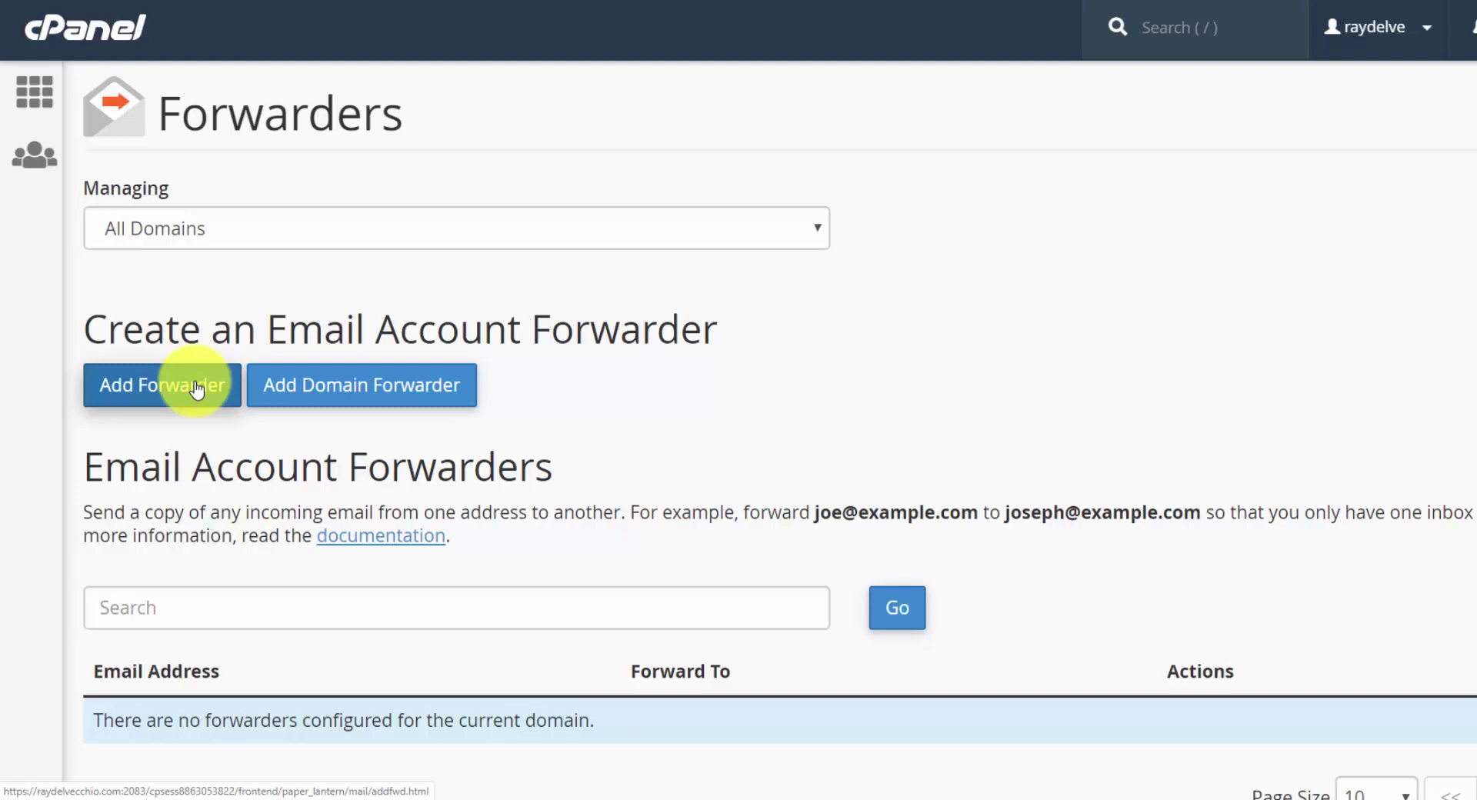
{"action": "left_click", "coordinate": [196, 388]}
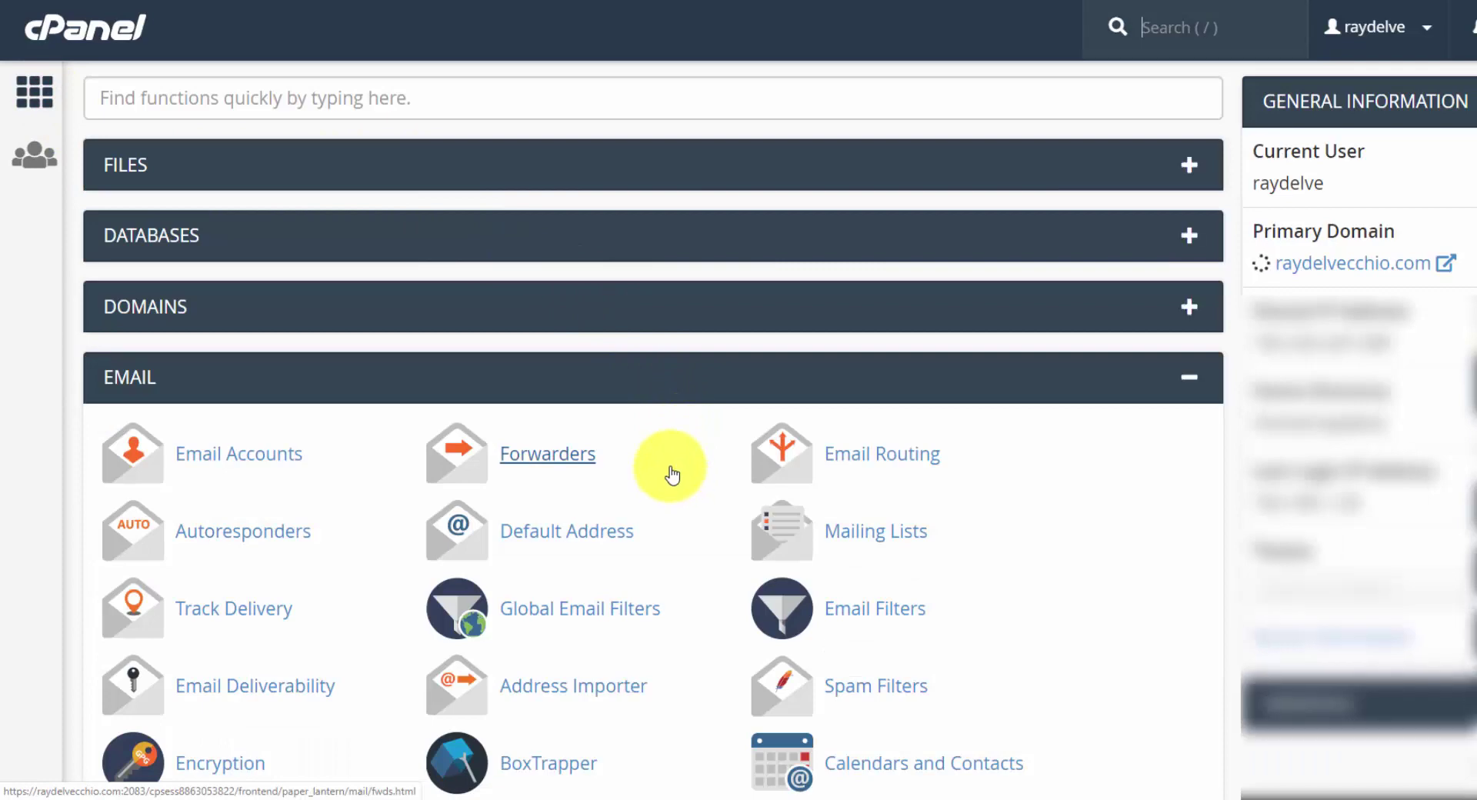
- Open Email Accounts and start a new account, entering the chosen username
{"action": "left_click", "coordinate": [254, 452]}
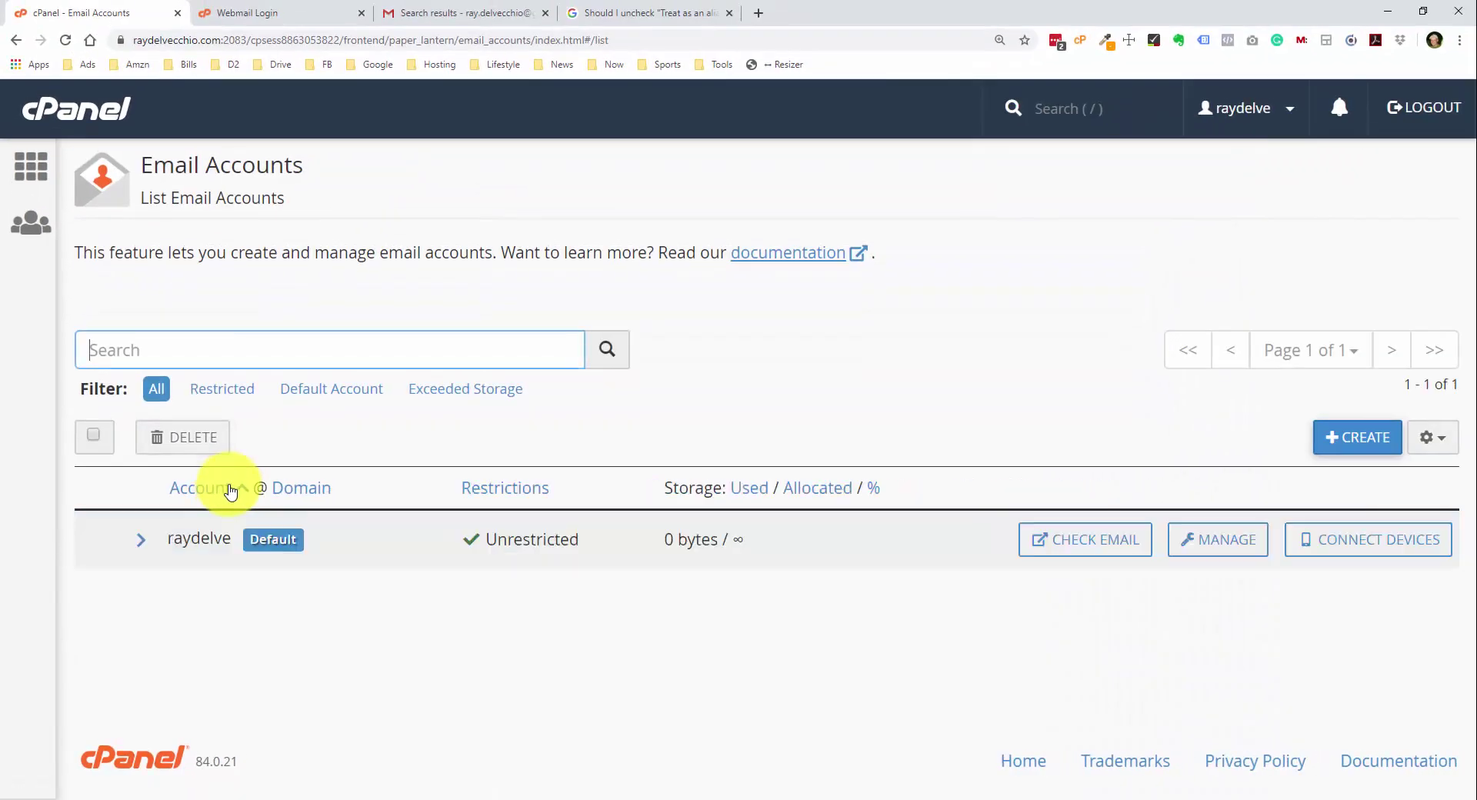
{"action": "left_click", "coordinate": [1330, 439]}
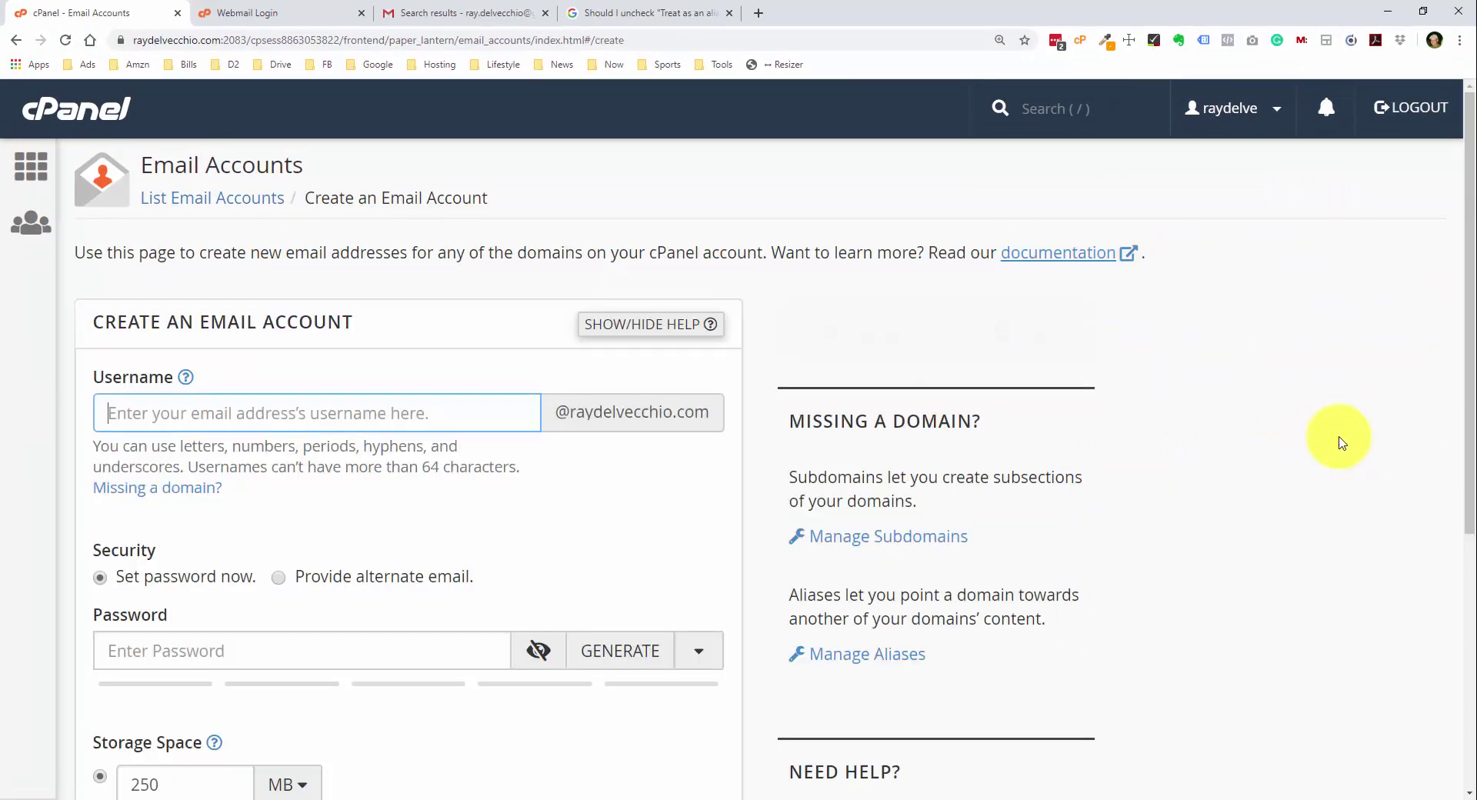
{"action": "left_click", "coordinate": [436, 387]}
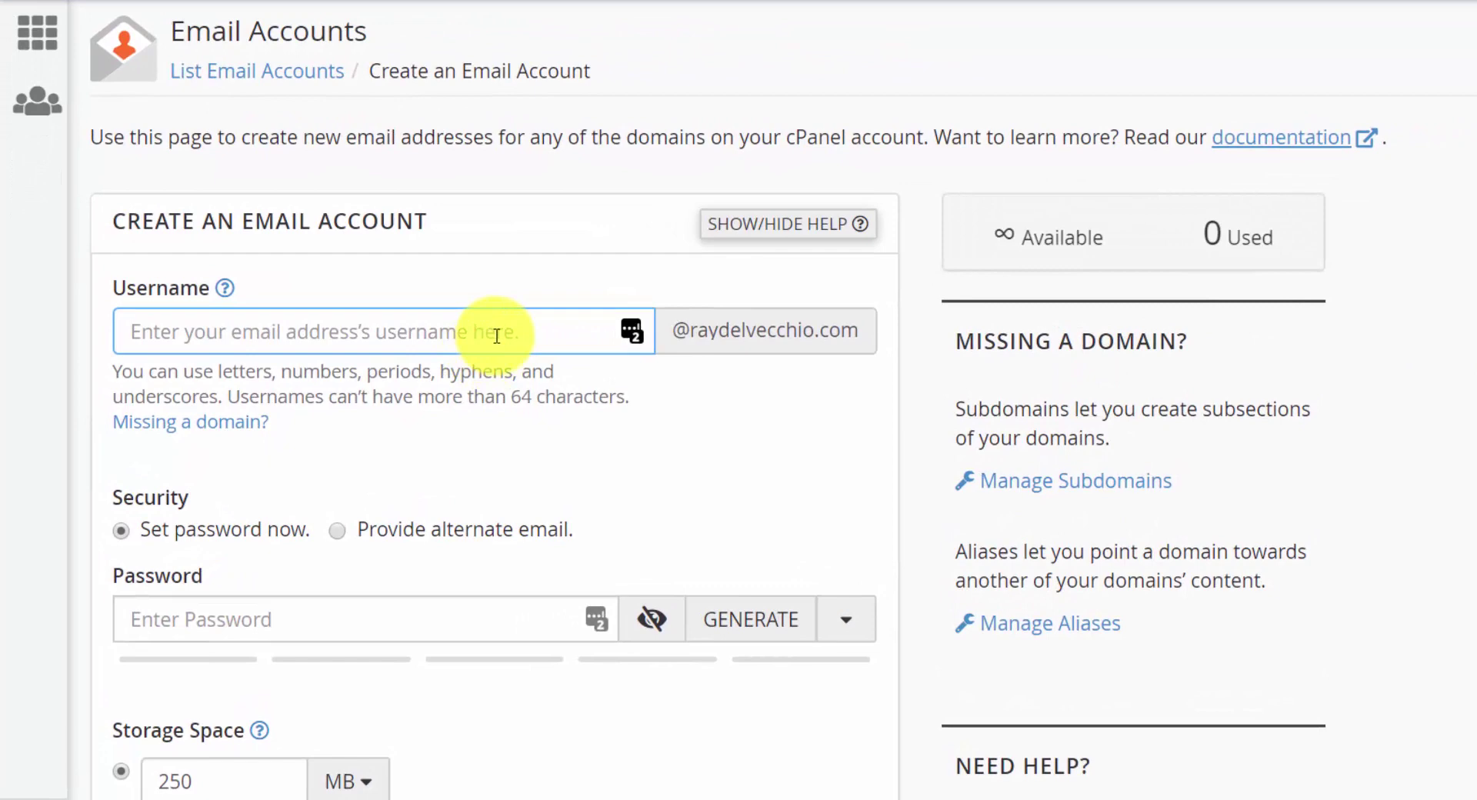
{"action": "type", "text": "ray"}
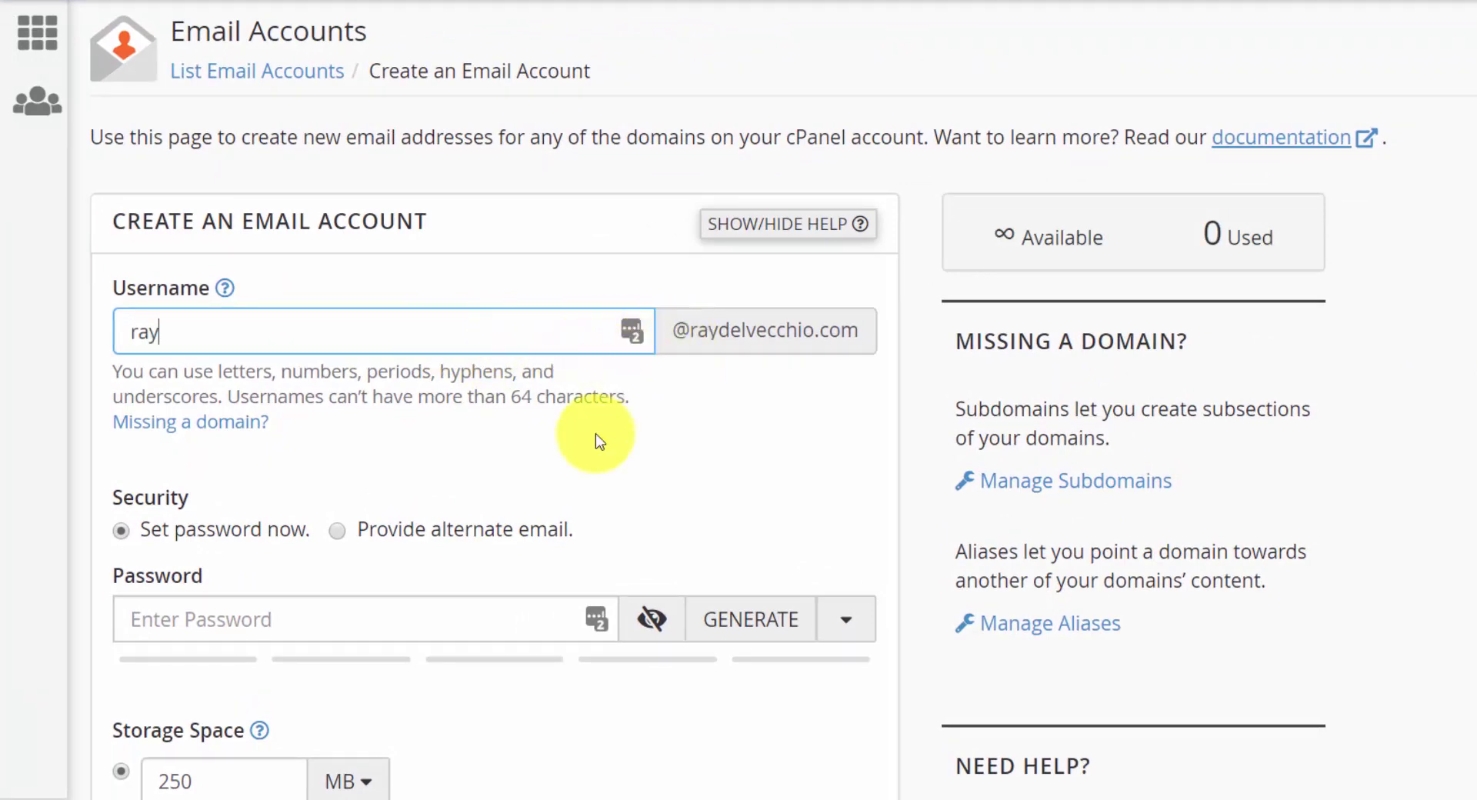
- Paste a strong password (strength 100) into the Password field, leaving storage at 250 MB
{"action": "left_click", "coordinate": [369, 616]}
{"action": "key", "text": "ctrl+v"}
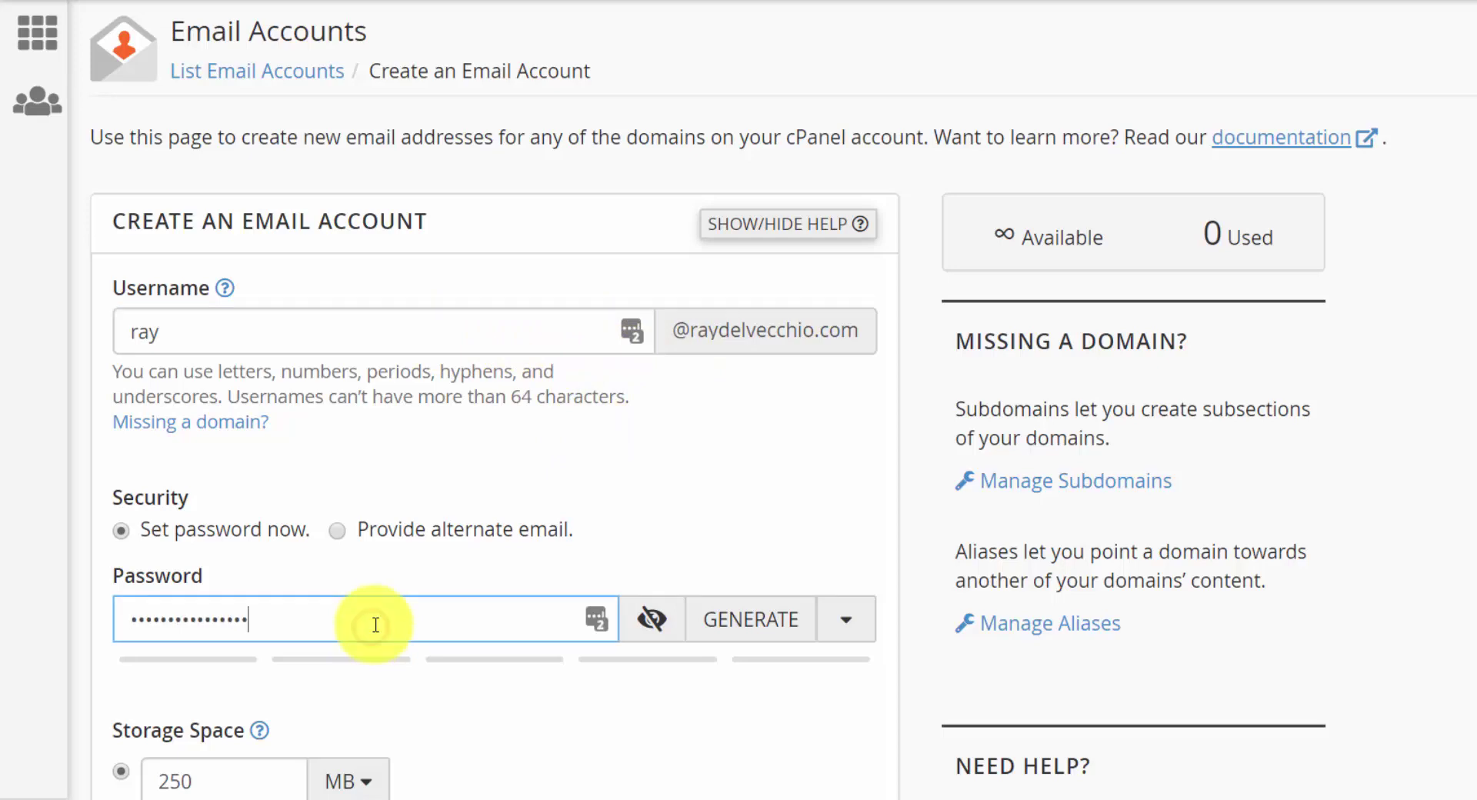
{"action": "scroll", "coordinate": [492, 558], "scroll_direction": "down", "scroll_amount": 5}
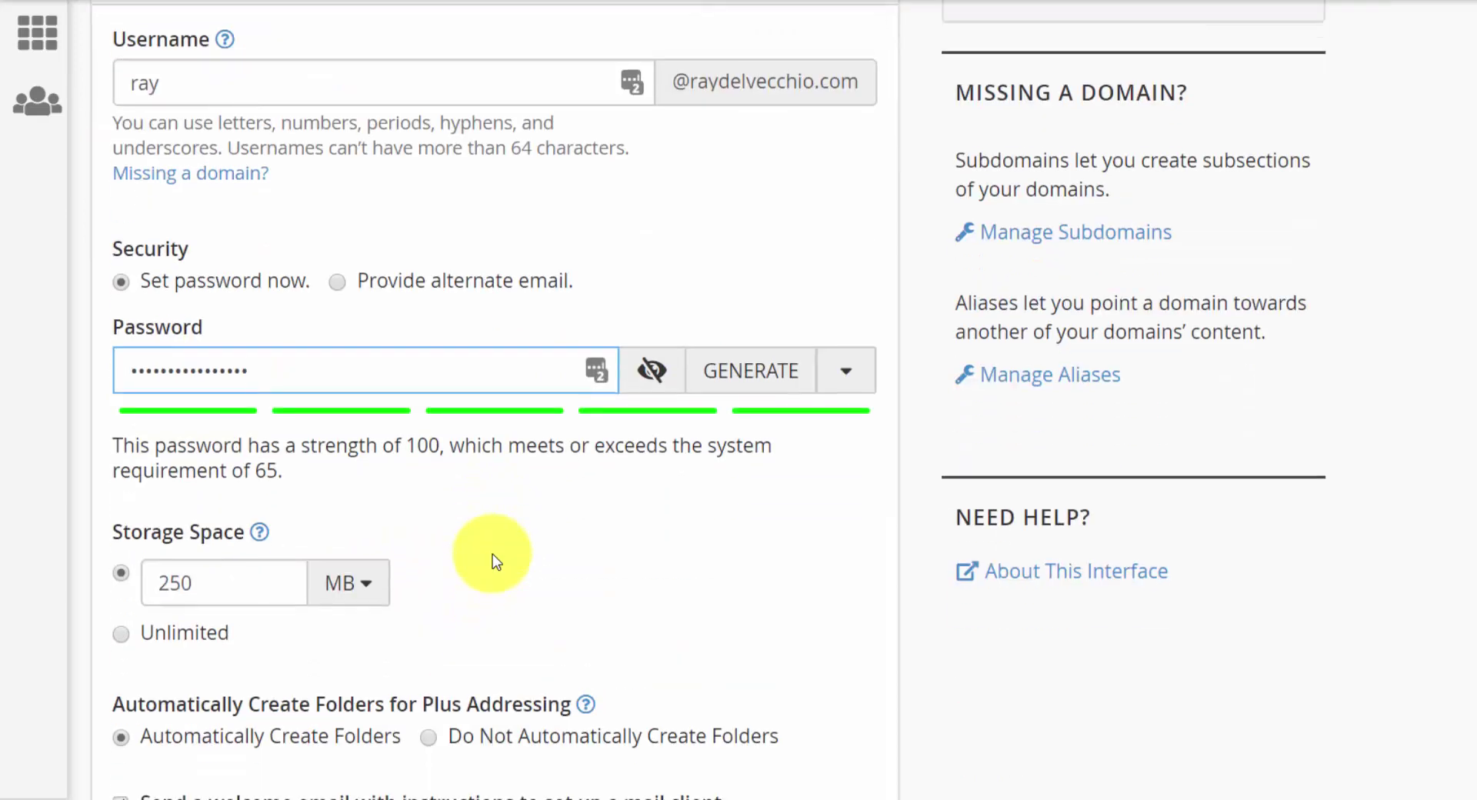
{"action": "scroll", "coordinate": [492, 558], "scroll_direction": "down", "scroll_amount": 2}
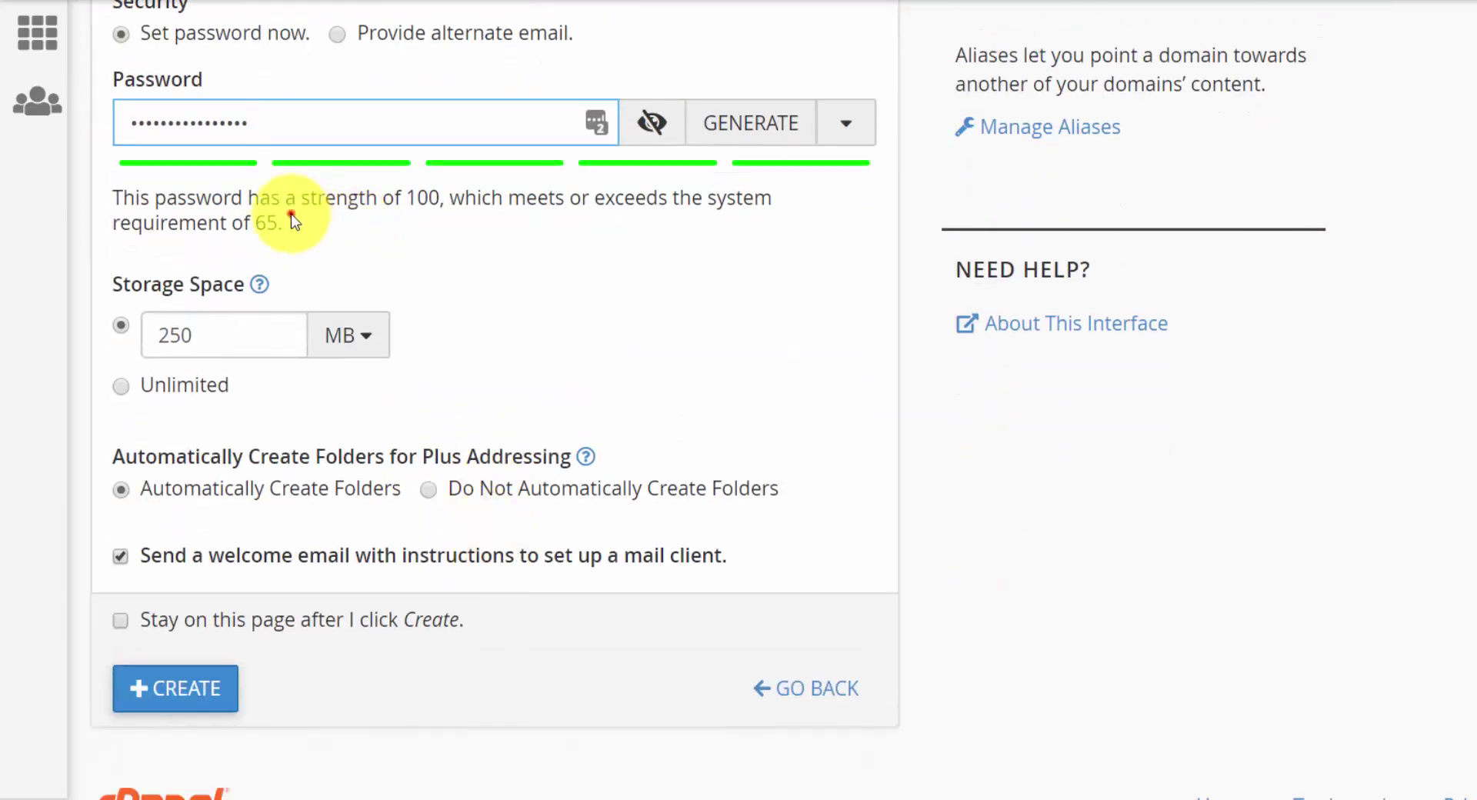
{"action": "left_click", "coordinate": [291, 216]}
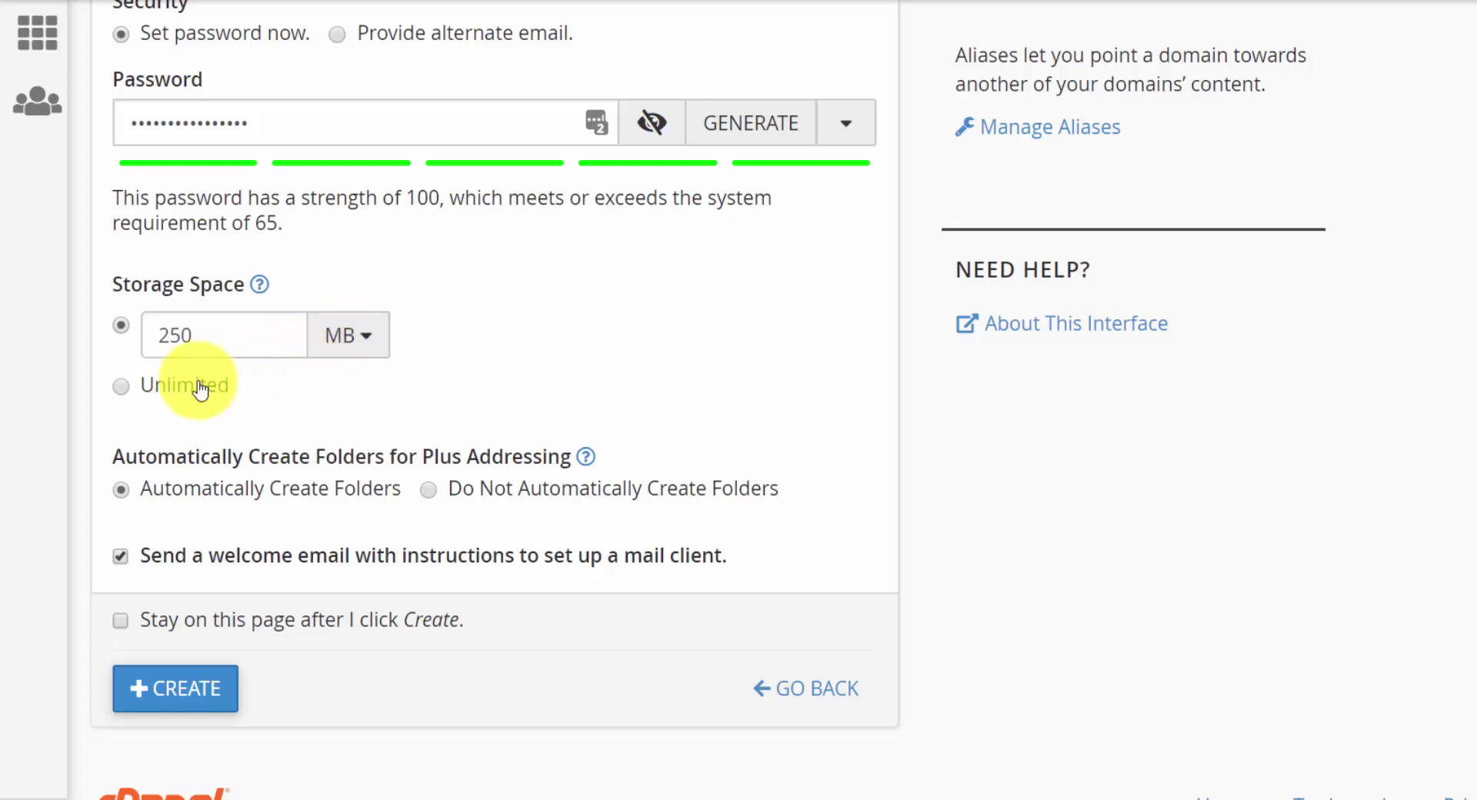
- Choose Unlimited storage, untick 'Send a welcome email', and create the account
{"action": "left_click", "coordinate": [150, 392]}
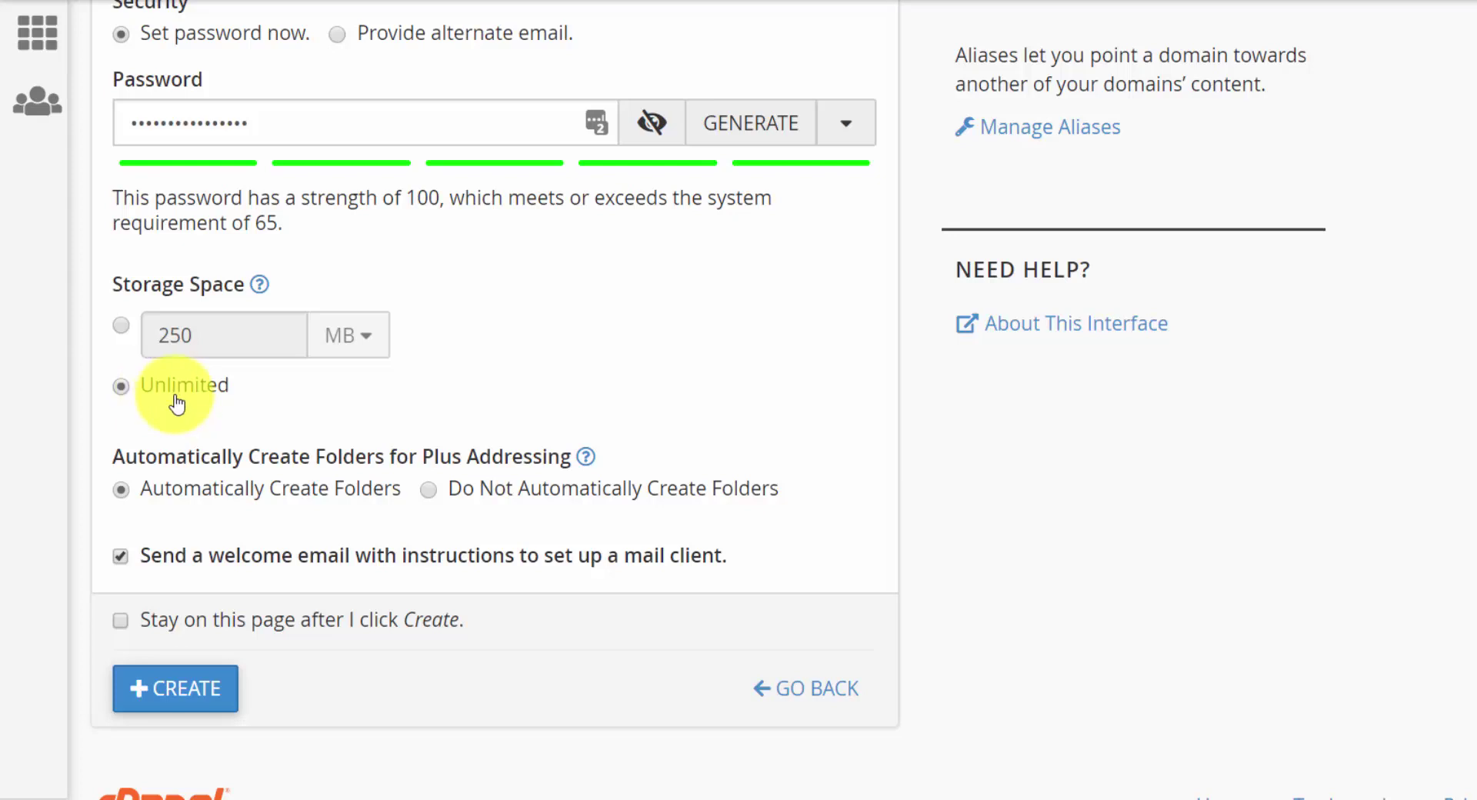
{"action": "left_click", "coordinate": [587, 457]}
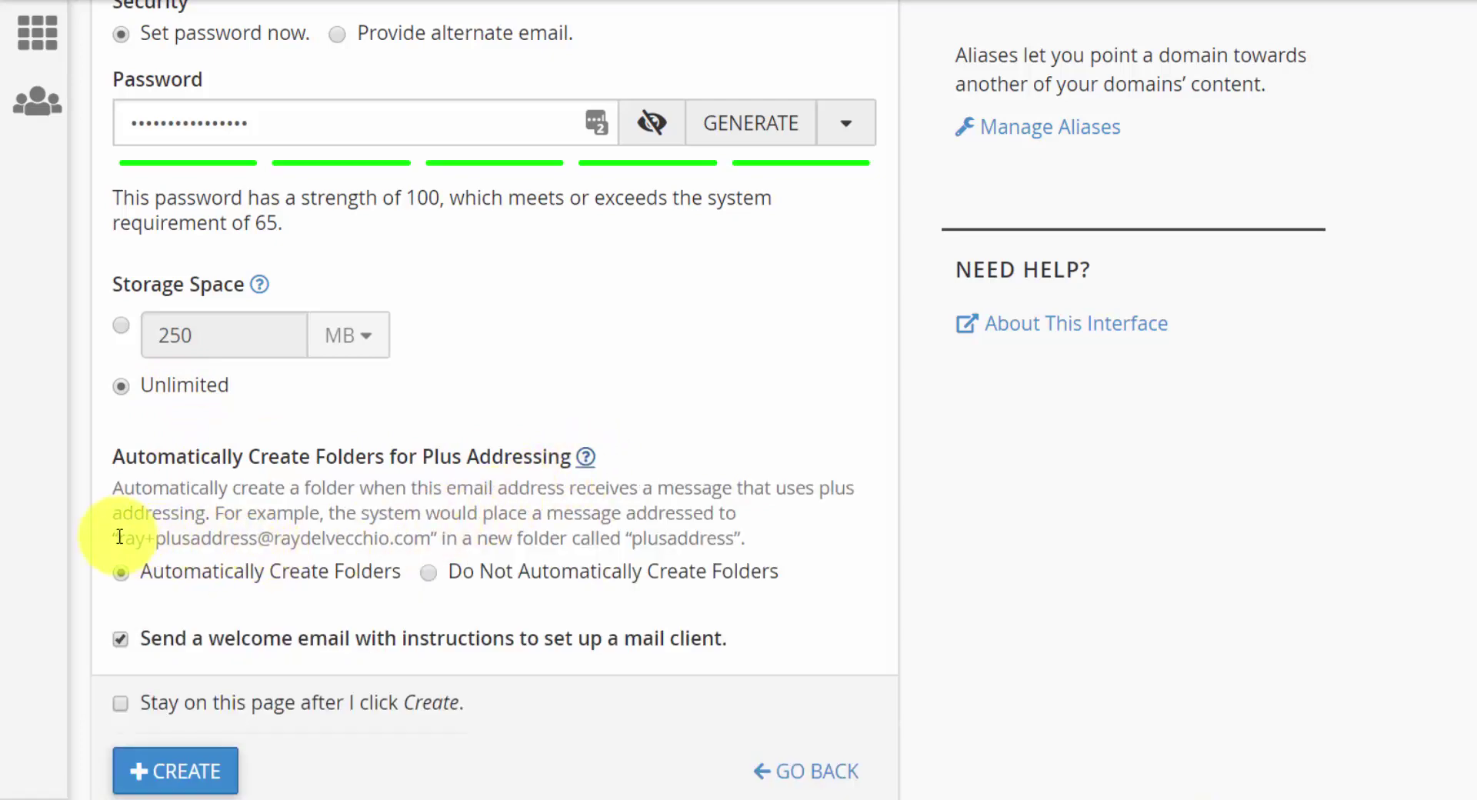
{"action": "left_click_drag", "start_coordinate": [119, 536], "coordinate": [259, 537]}
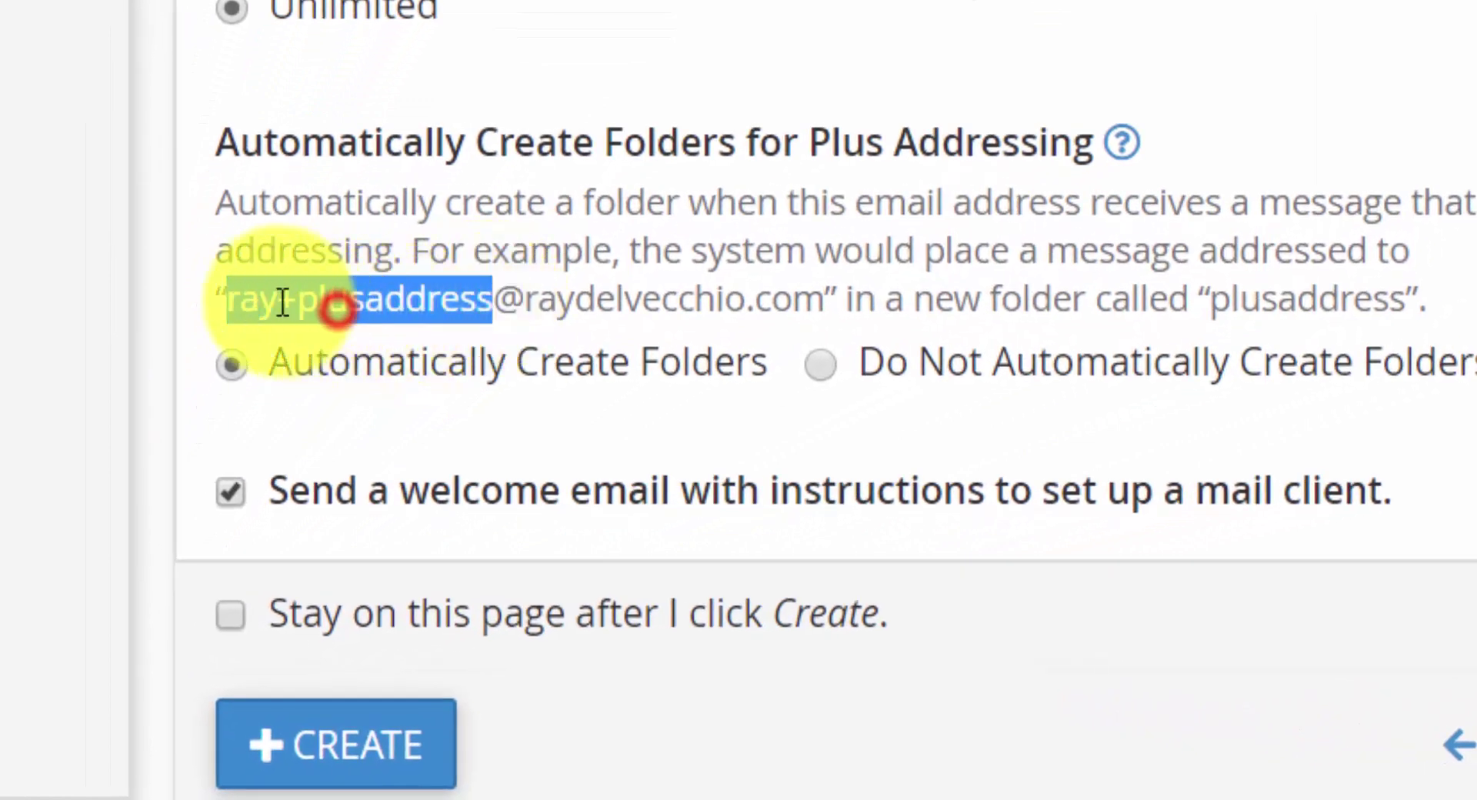
{"action": "left_click_drag", "start_coordinate": [274, 298], "coordinate": [500, 291]}
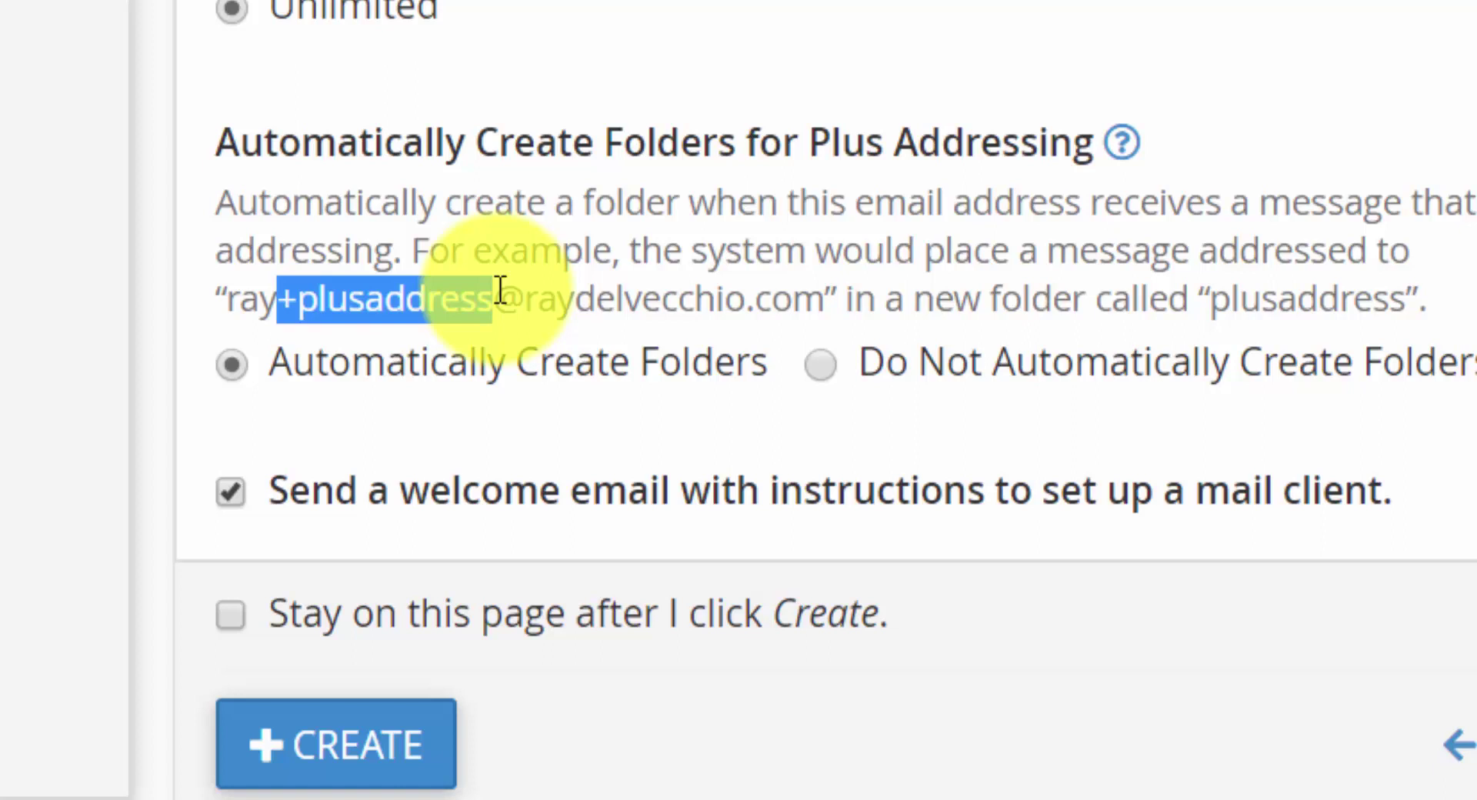
{"action": "left_click", "coordinate": [710, 263]}
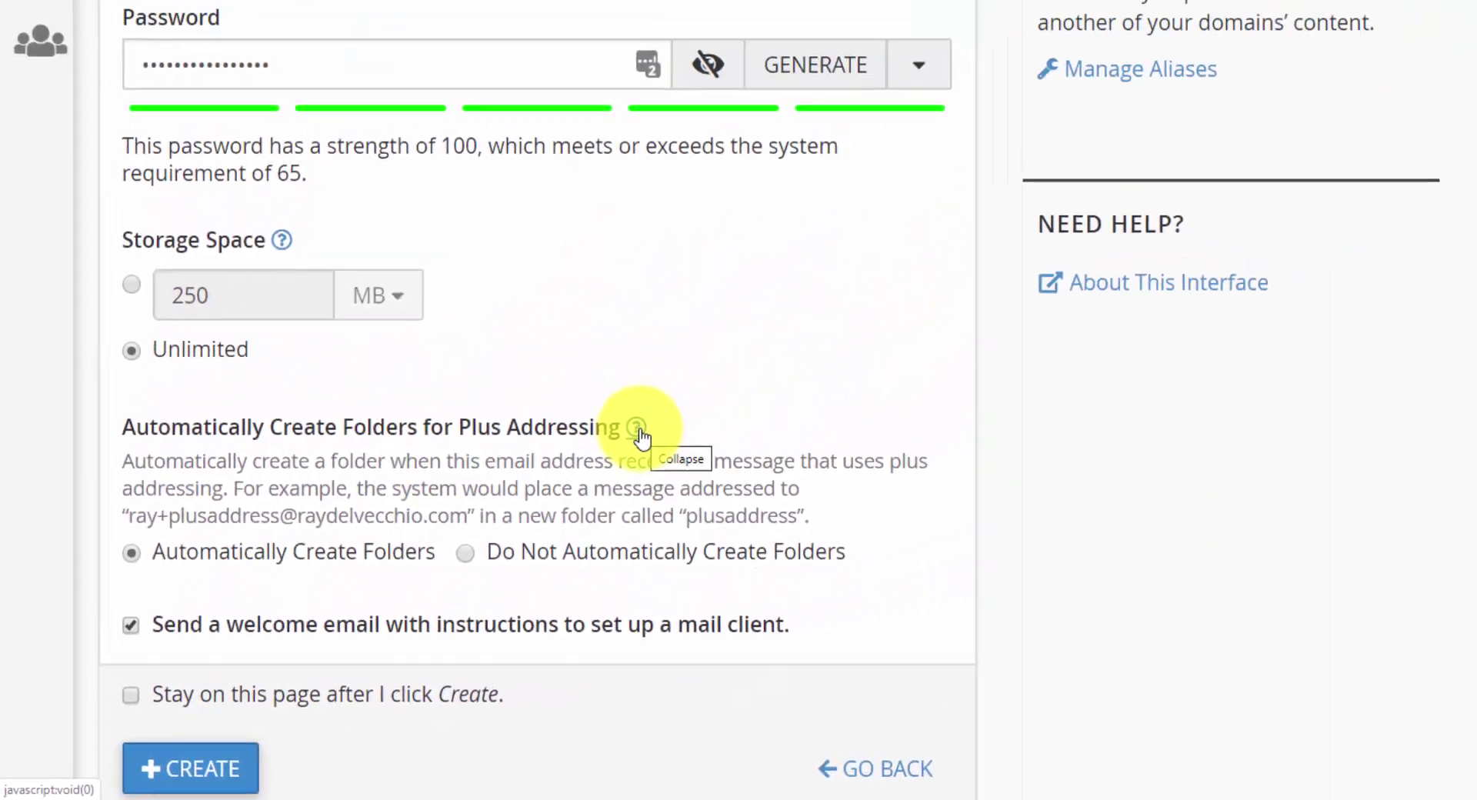
{"action": "left_click", "coordinate": [638, 431]}
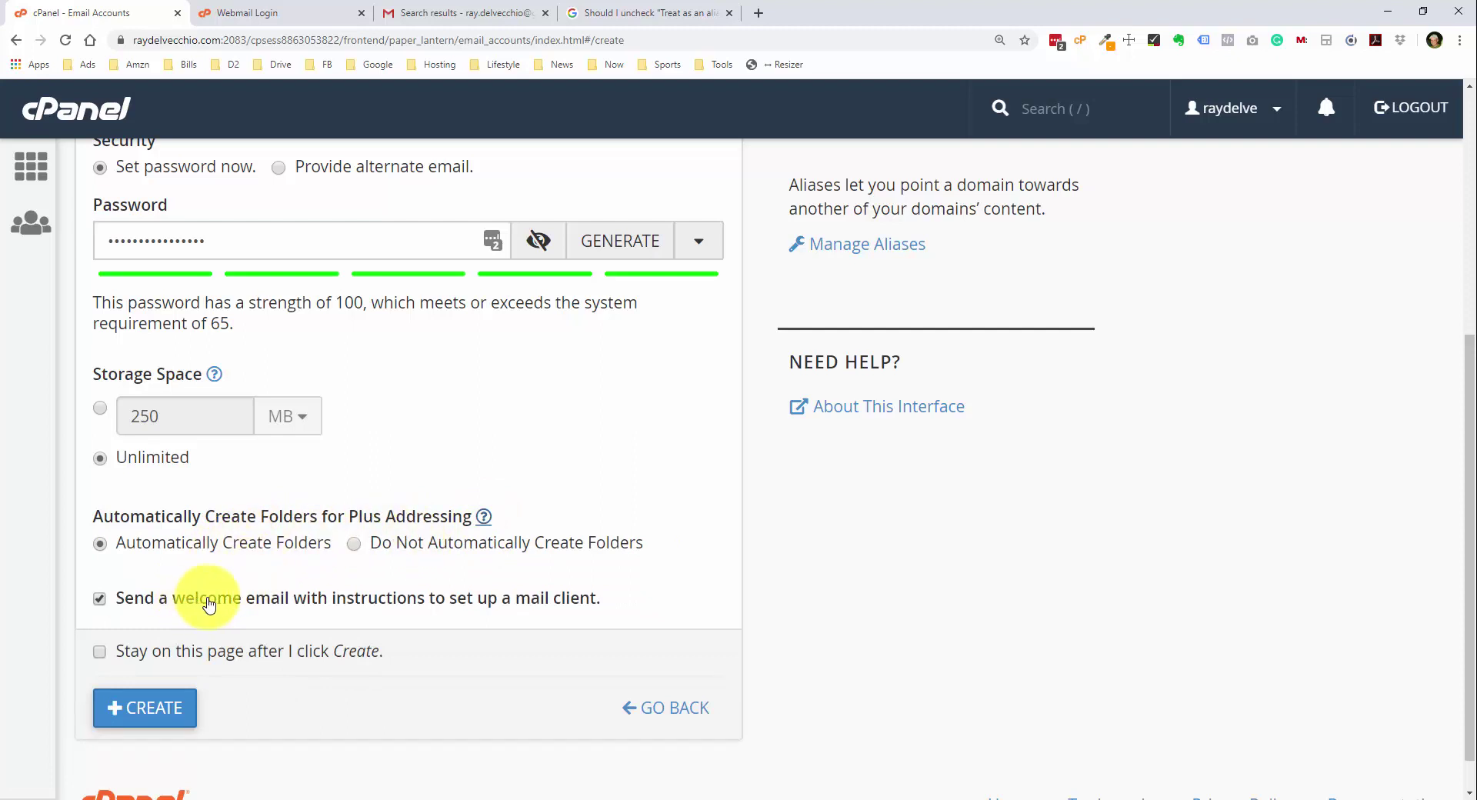
{"action": "left_click", "coordinate": [170, 607]}
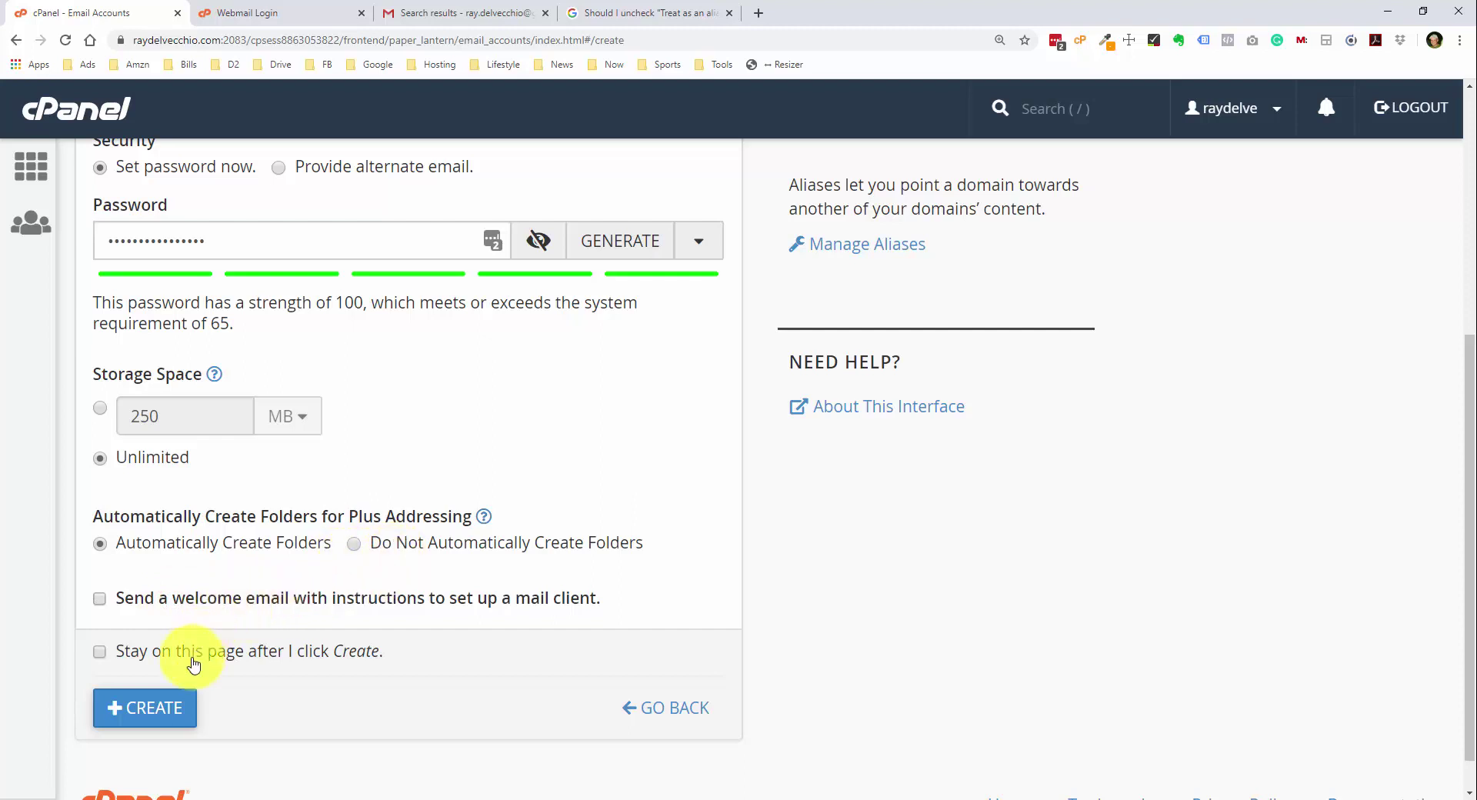
{"action": "left_click", "coordinate": [158, 706]}
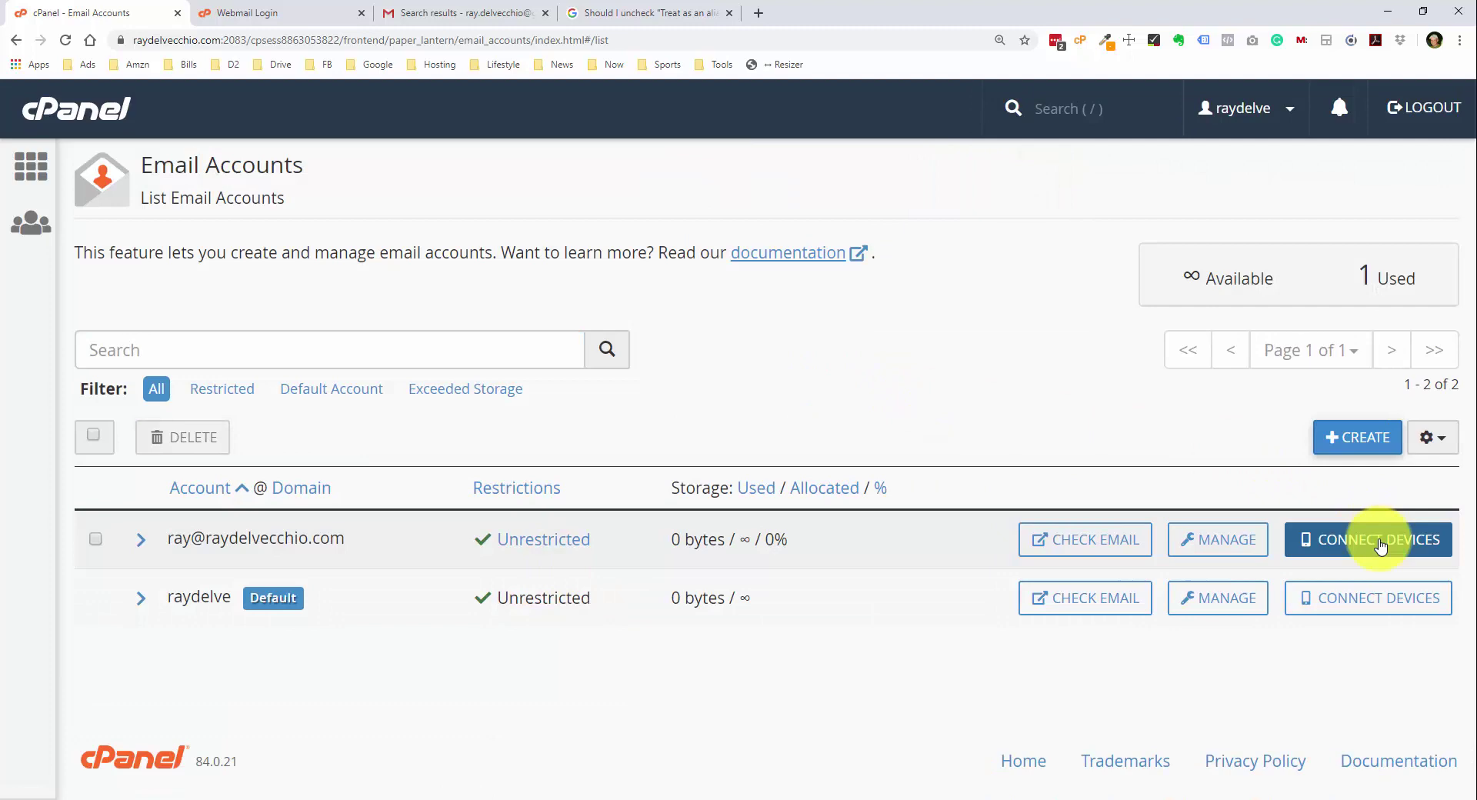
- Open the new account's mail client setup and review the recommended Secure SSL/TLS settings
{"action": "left_click", "coordinate": [1379, 543]}
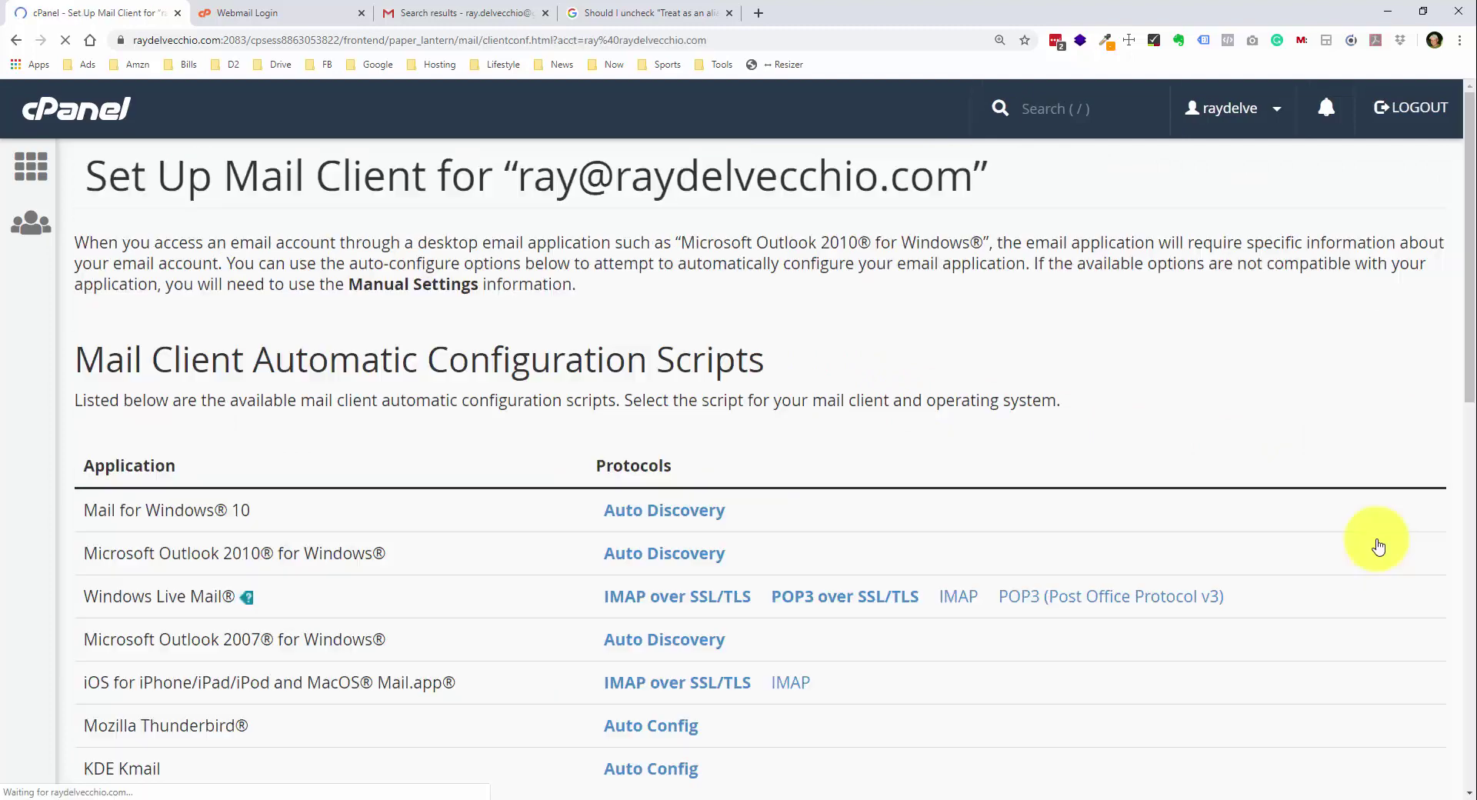
{"action": "scroll", "coordinate": [955, 477], "scroll_direction": "down", "scroll_amount": 1}
{"action": "scroll", "coordinate": [955, 476], "scroll_direction": "down", "scroll_amount": 2}
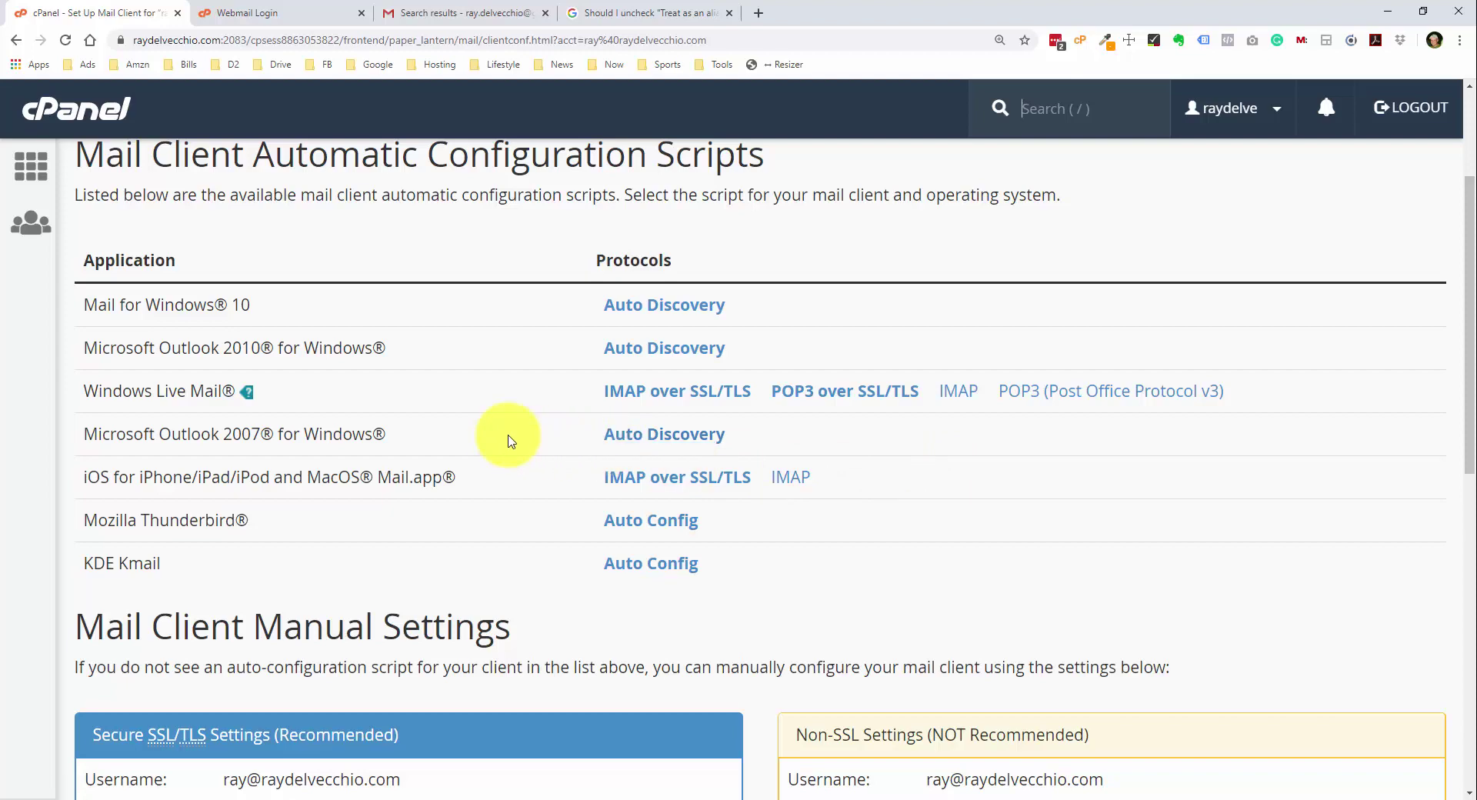
{"action": "scroll", "coordinate": [507, 440], "scroll_direction": "down", "scroll_amount": 5}
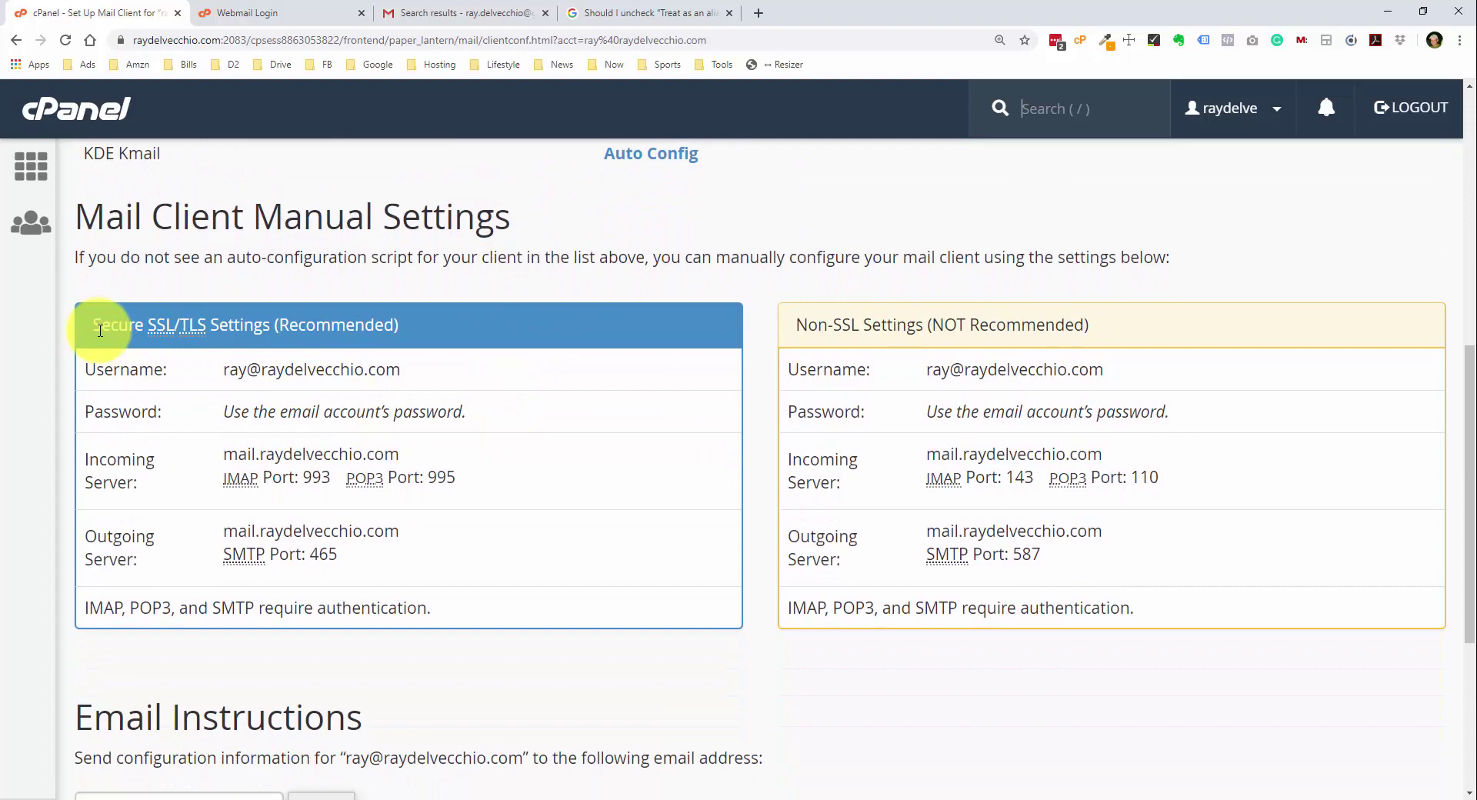
{"action": "left_click_drag", "start_coordinate": [81, 325], "coordinate": [430, 325]}
{"action": "left_click", "coordinate": [437, 325]}
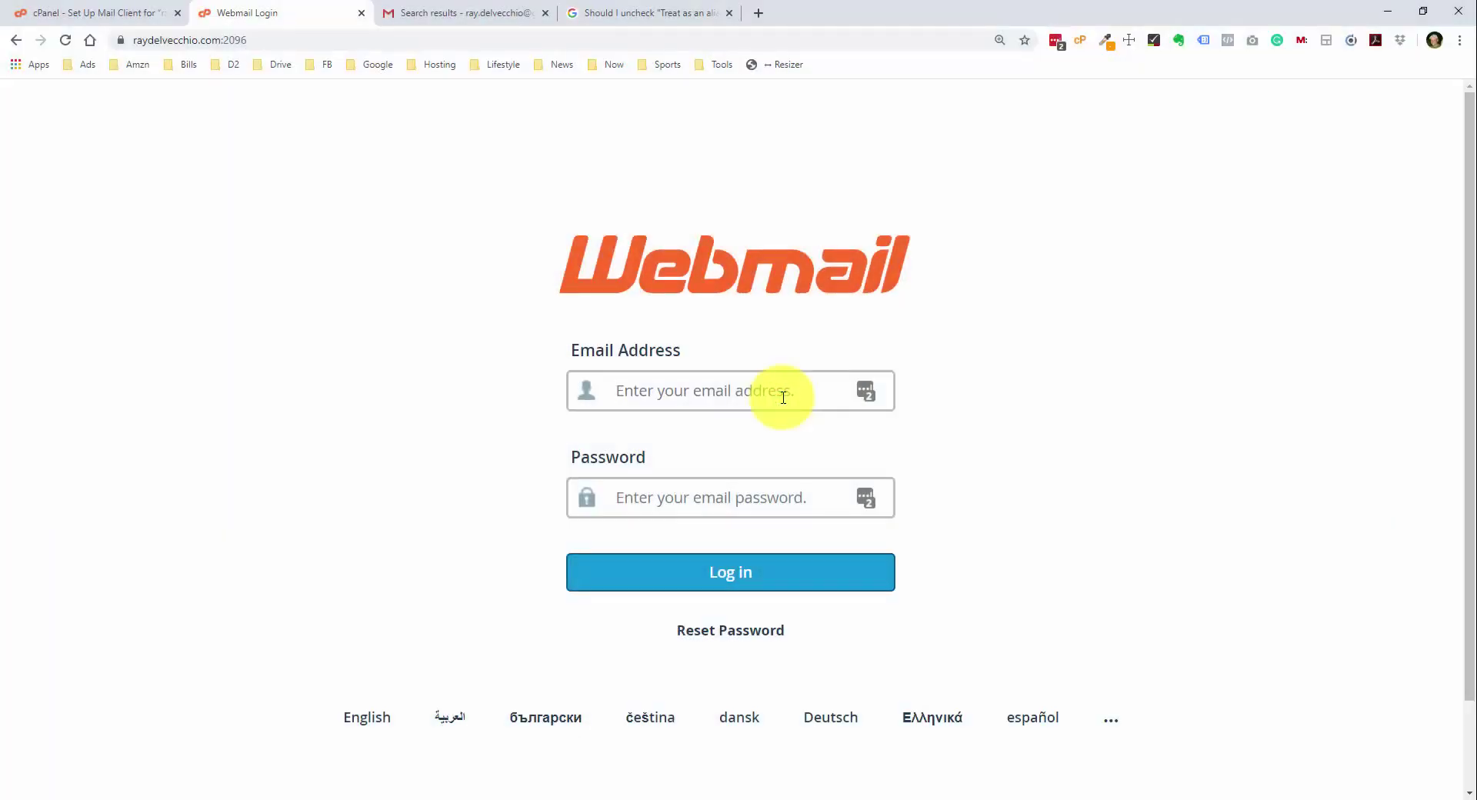
- Log in to Roundcube with the new address and password, view the empty inbox, return to Gmail
{"action": "left_click", "coordinate": [783, 397]}
{"action": "left_click", "coordinate": [731, 508]}
{"action": "key", "text": "ctrl+v"}
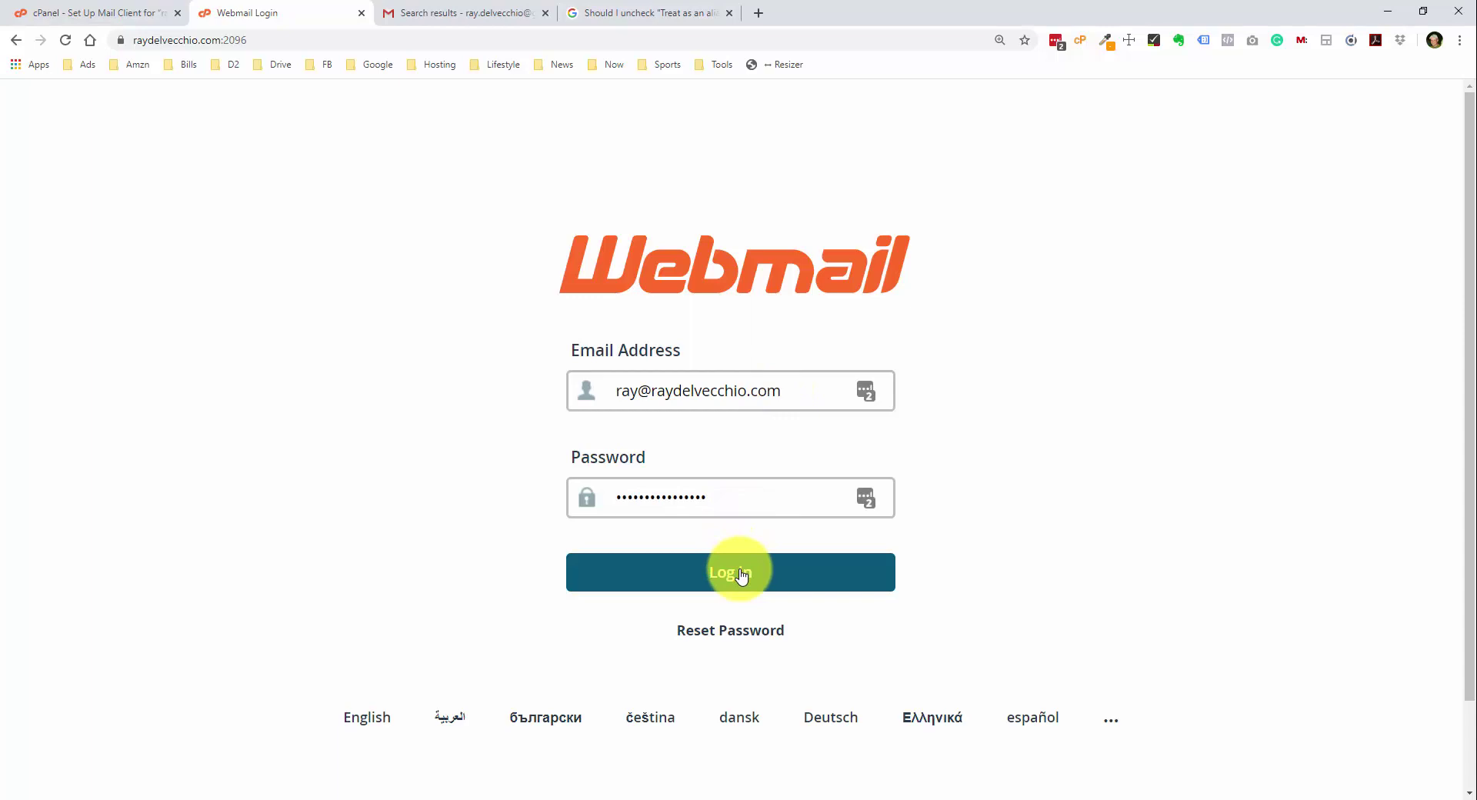
{"action": "left_click", "coordinate": [740, 574]}
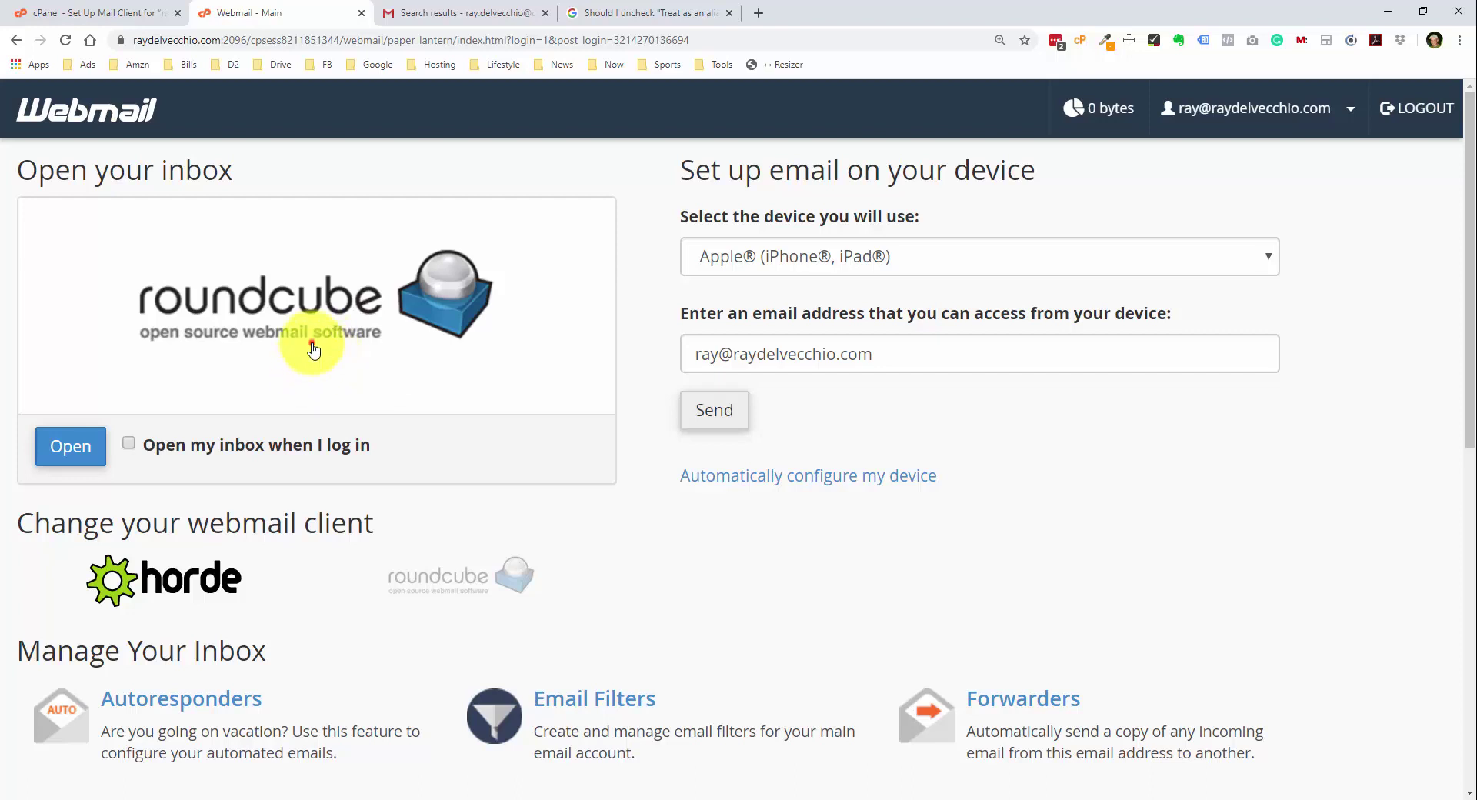
{"action": "left_click", "coordinate": [313, 347]}
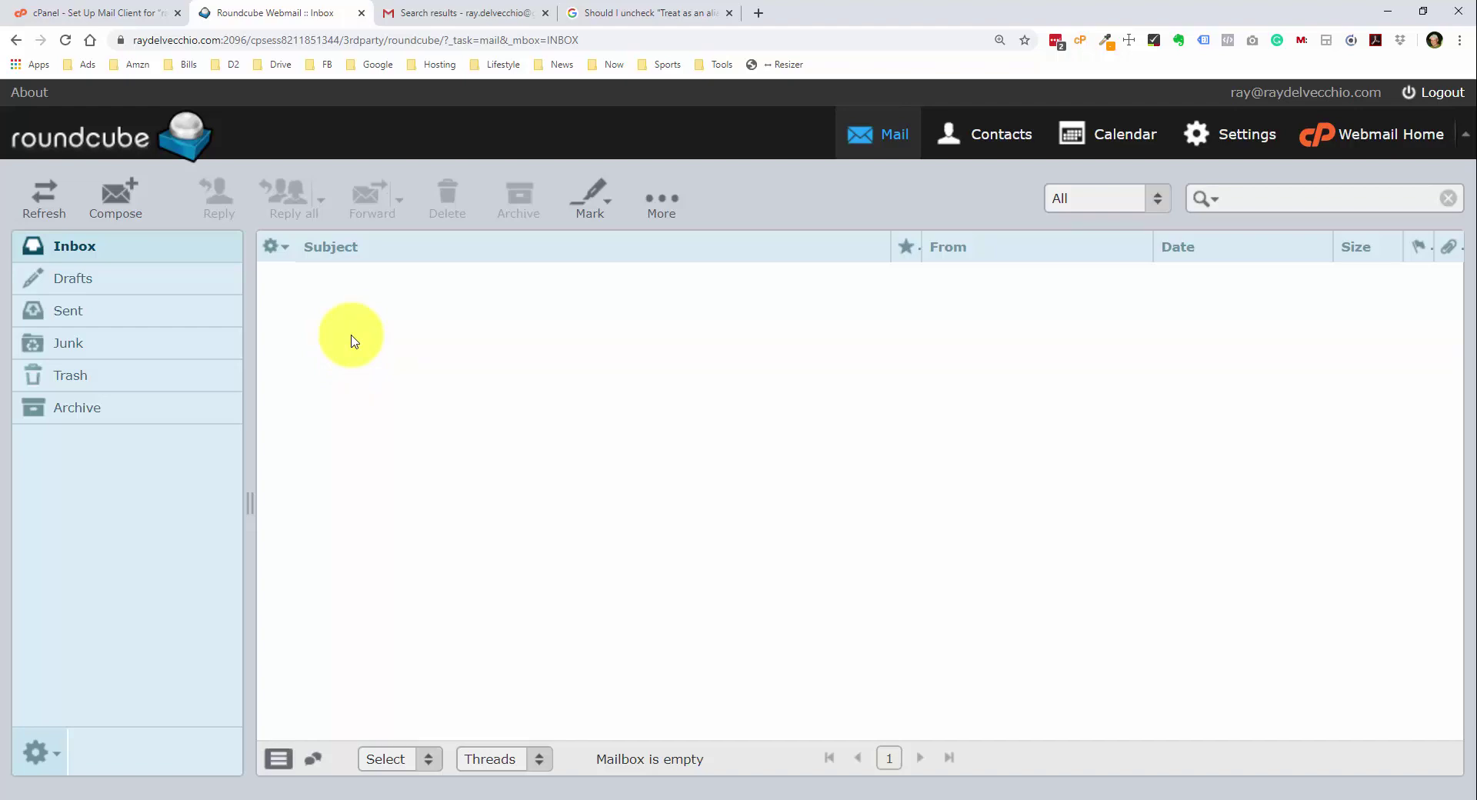
{"action": "key", "text": "ctrl+Tab"}
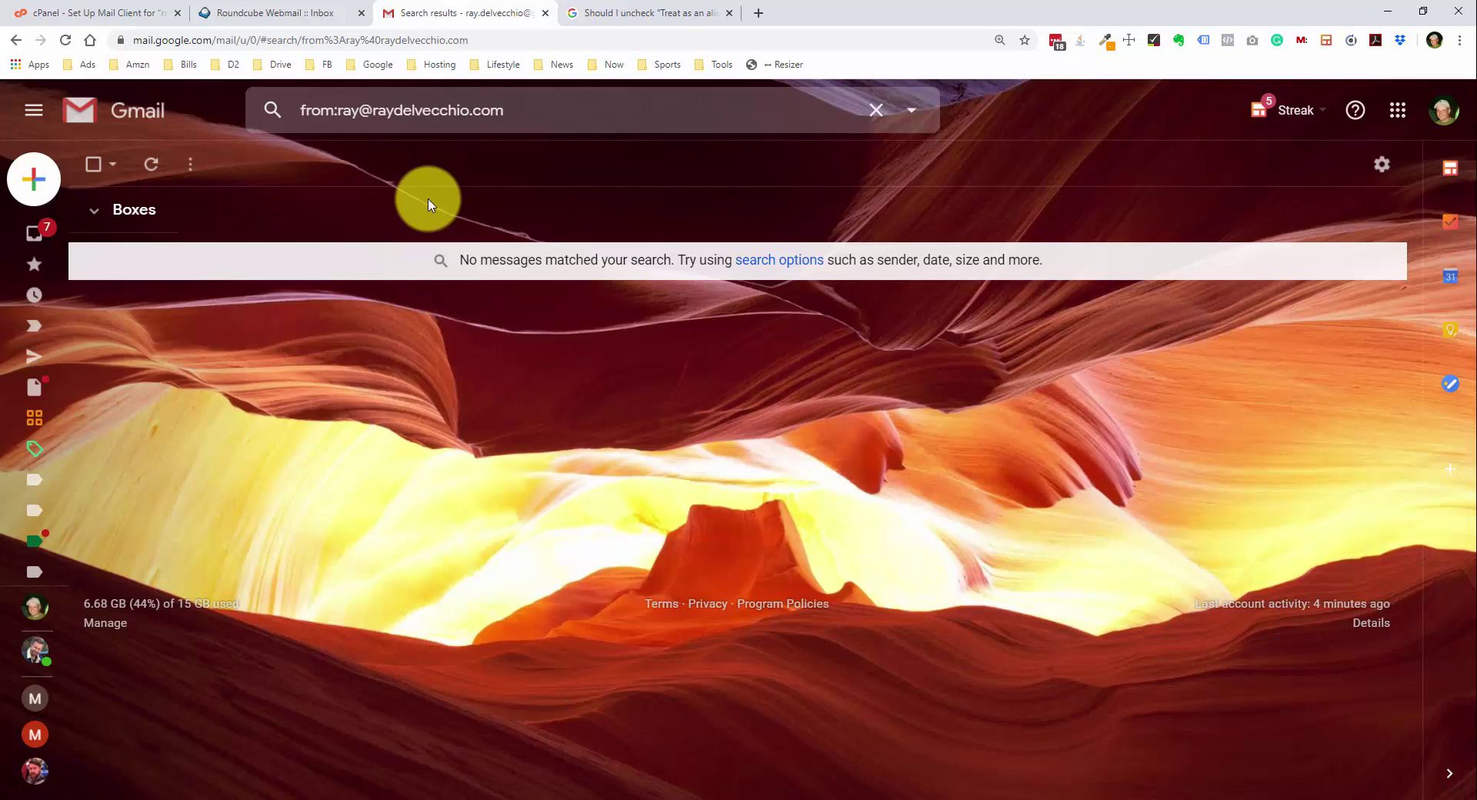
- Open Gmail Settings > Accounts and Import, locating 'Send mail as' and 'Check mail from other accounts'
{"action": "left_click", "coordinate": [1388, 178]}
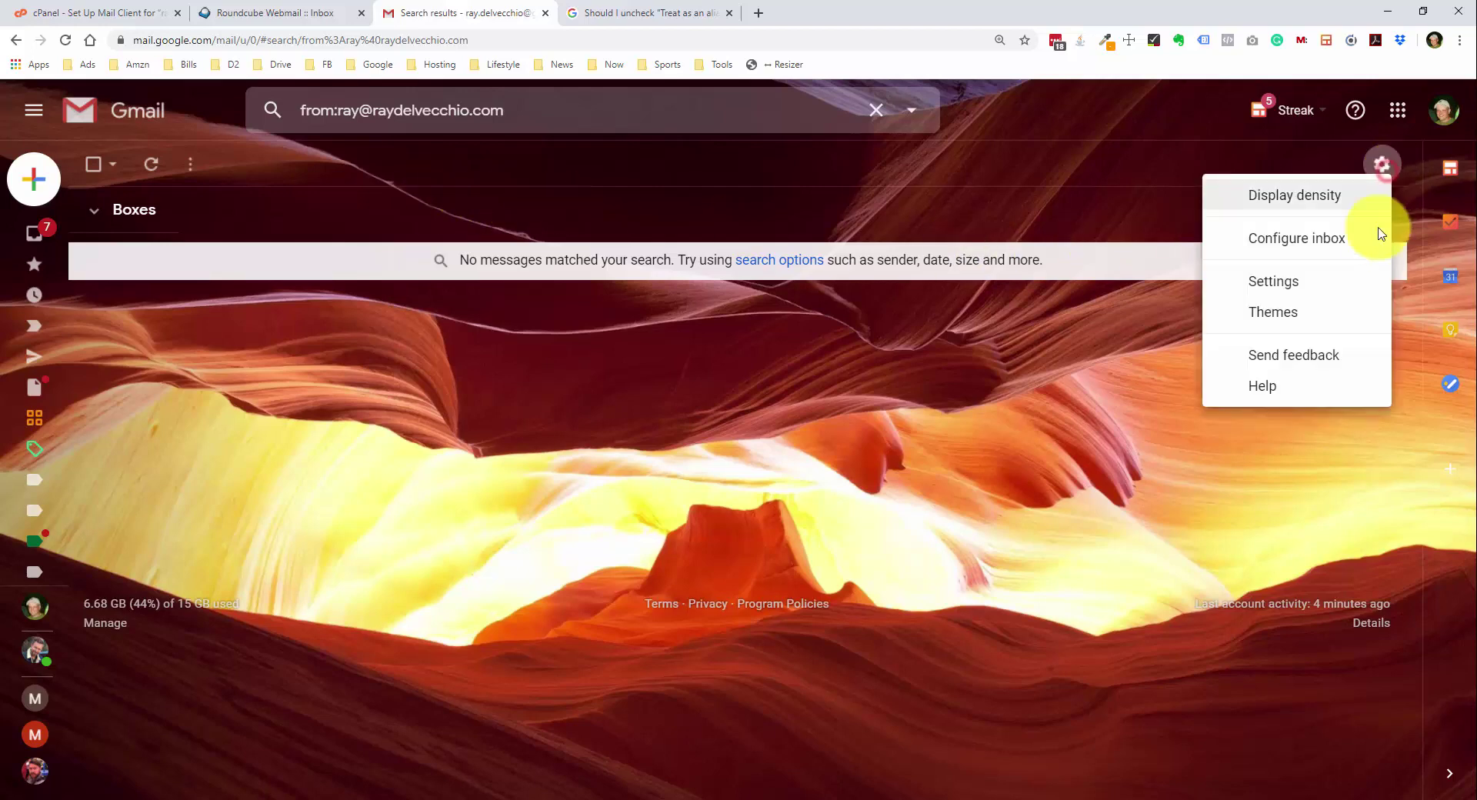
{"action": "left_click", "coordinate": [1329, 286]}
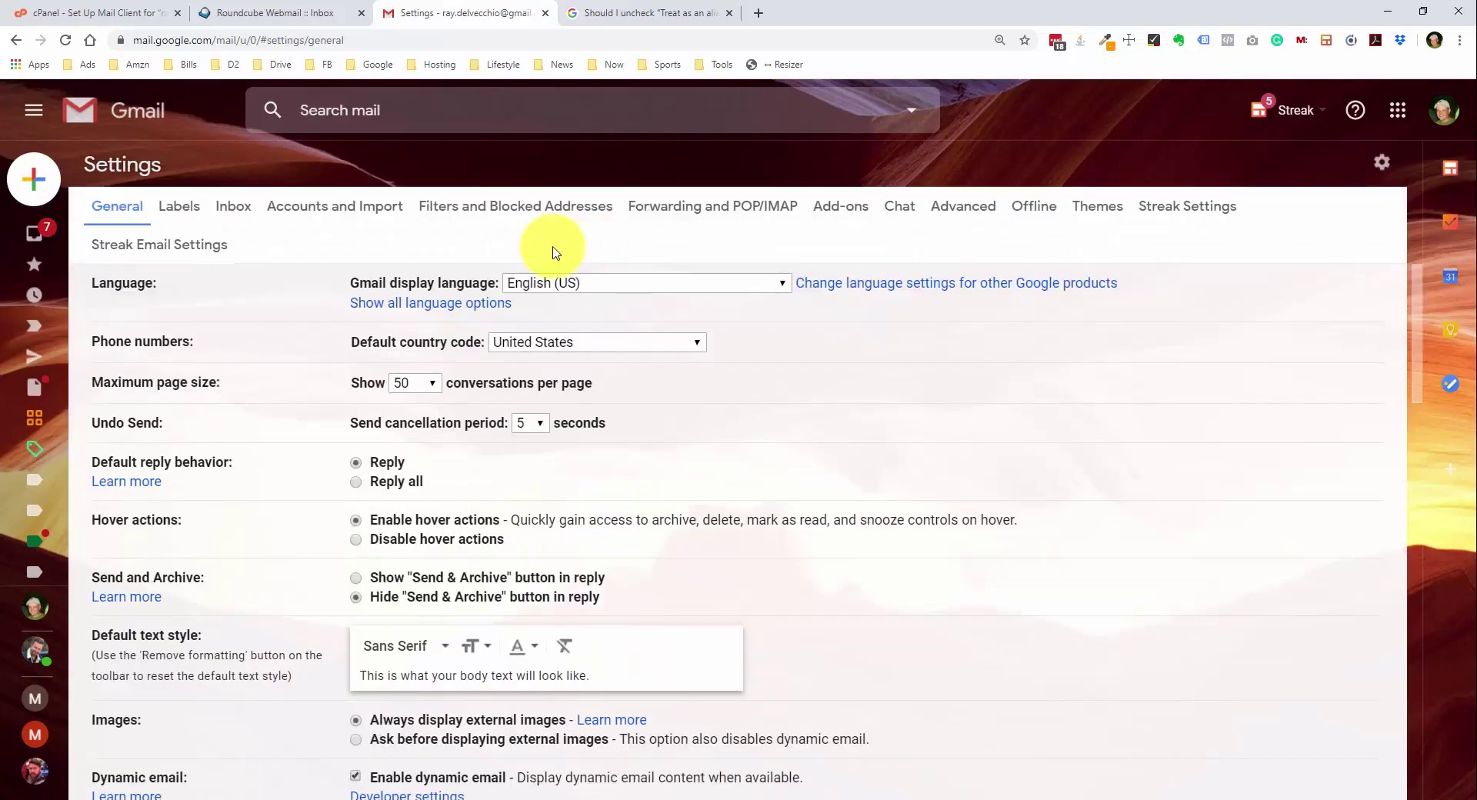
{"action": "left_click", "coordinate": [388, 218]}
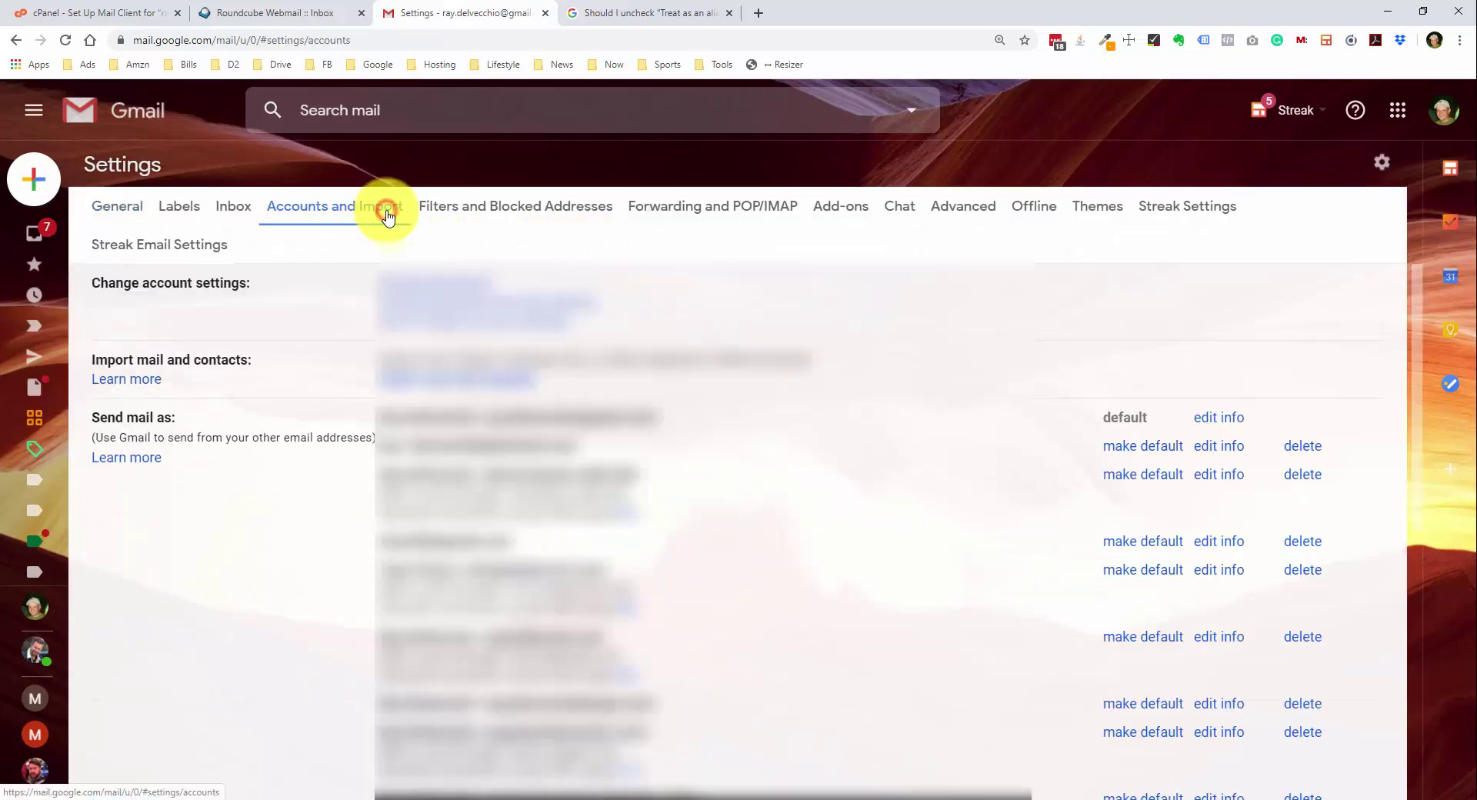
{"action": "scroll", "coordinate": [355, 288], "scroll_direction": "down", "scroll_amount": 1}
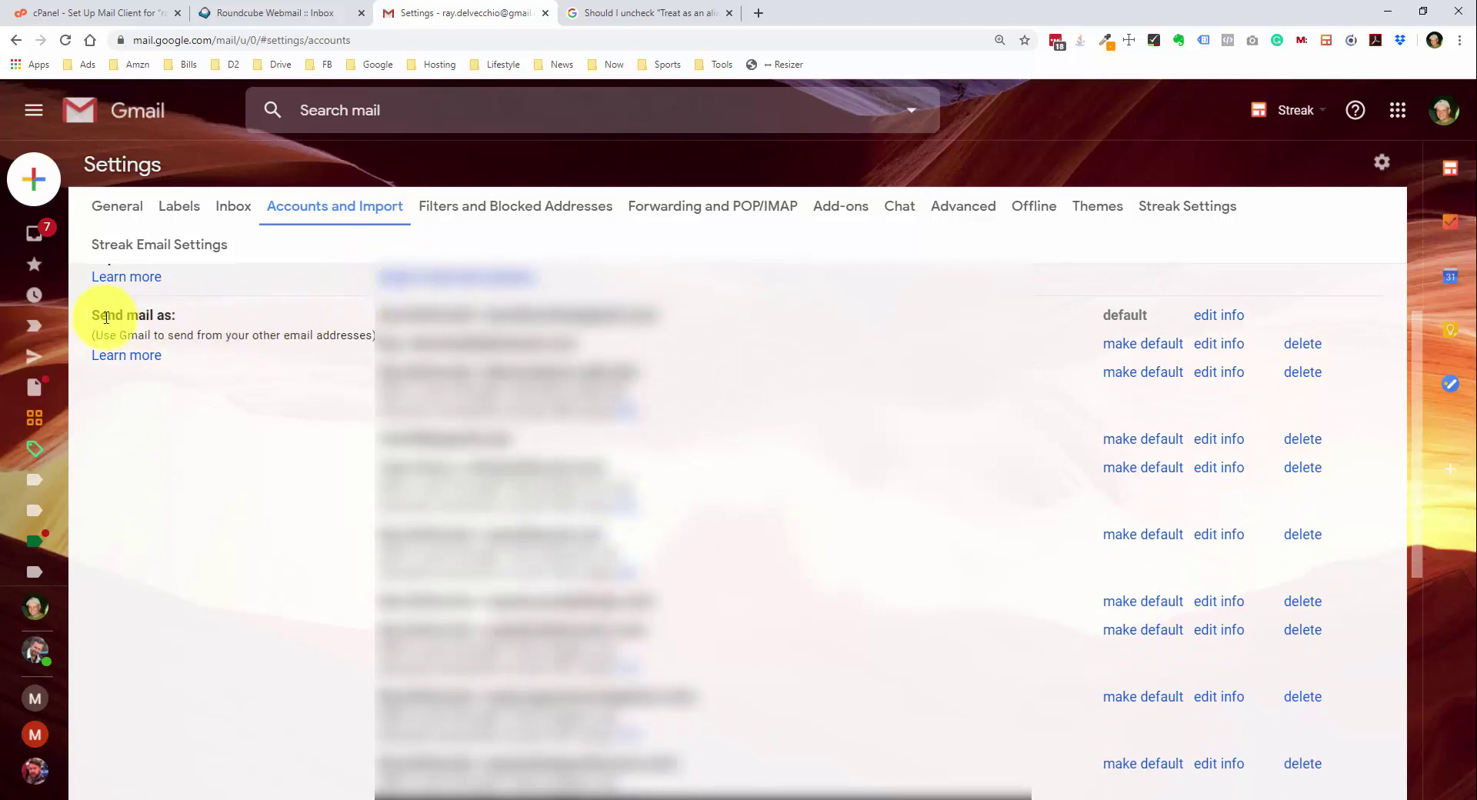
{"action": "left_click_drag", "start_coordinate": [90, 315], "coordinate": [175, 314]}
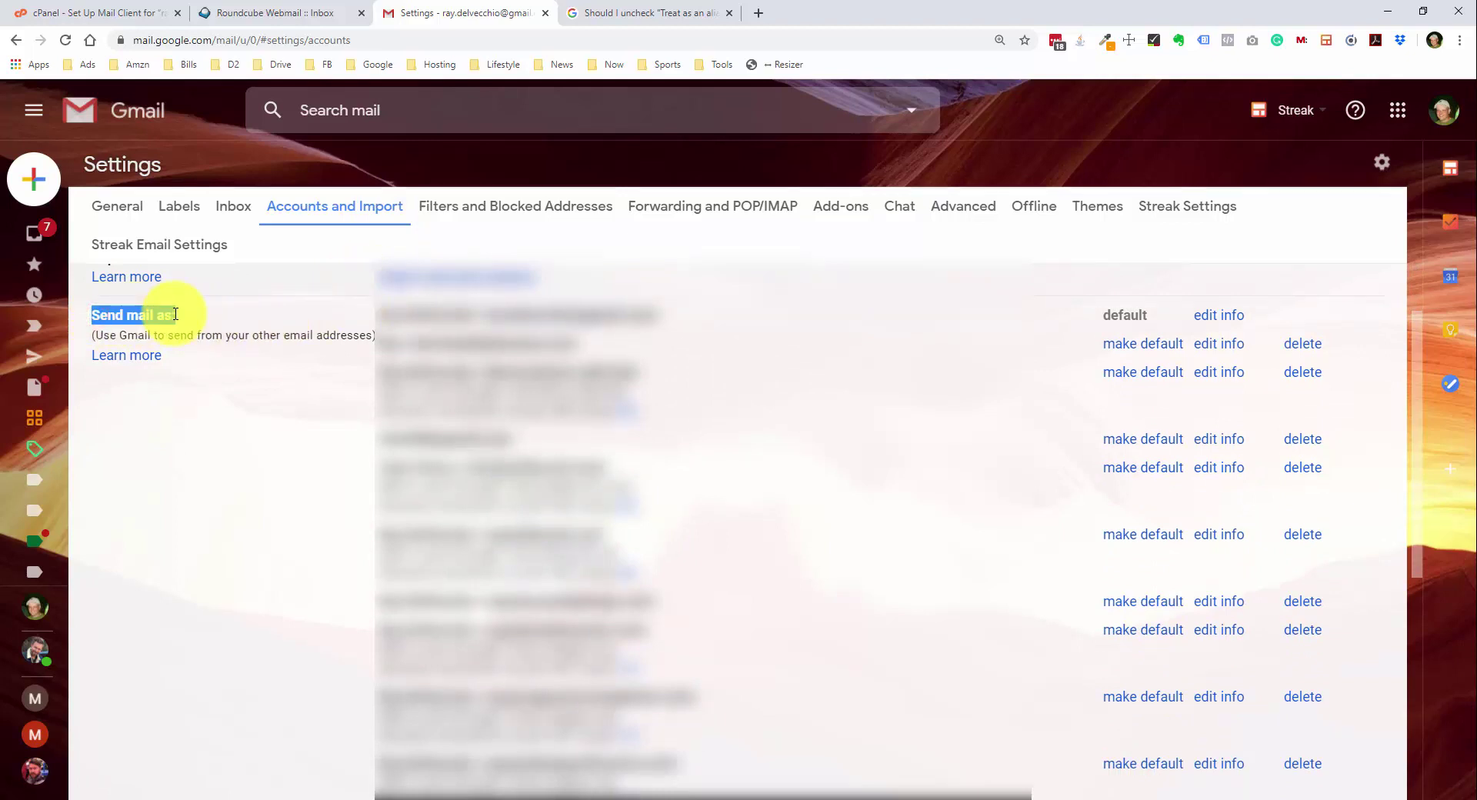
{"action": "left_click", "coordinate": [175, 313]}
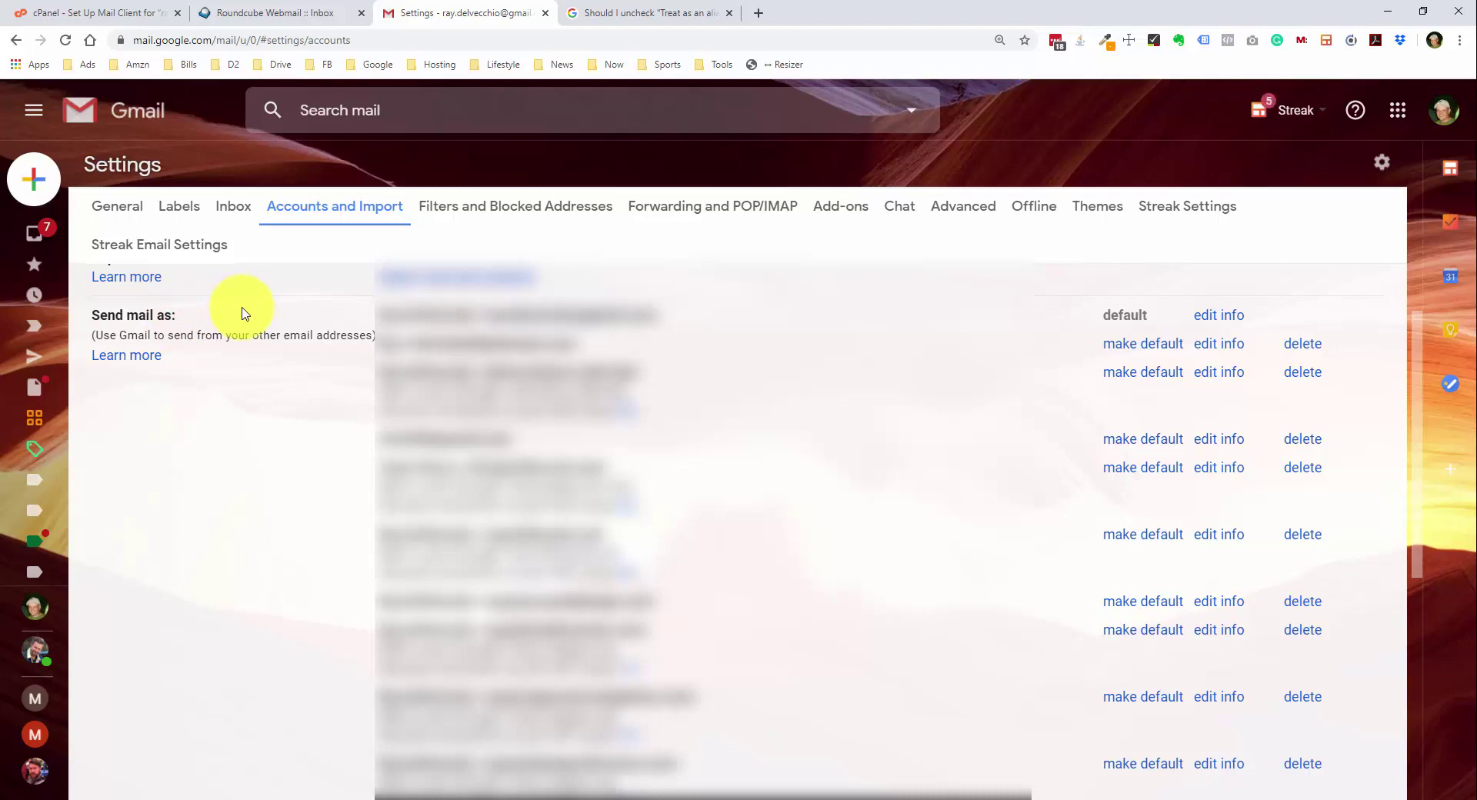
{"action": "scroll", "coordinate": [242, 311], "scroll_direction": "down", "scroll_amount": 4}
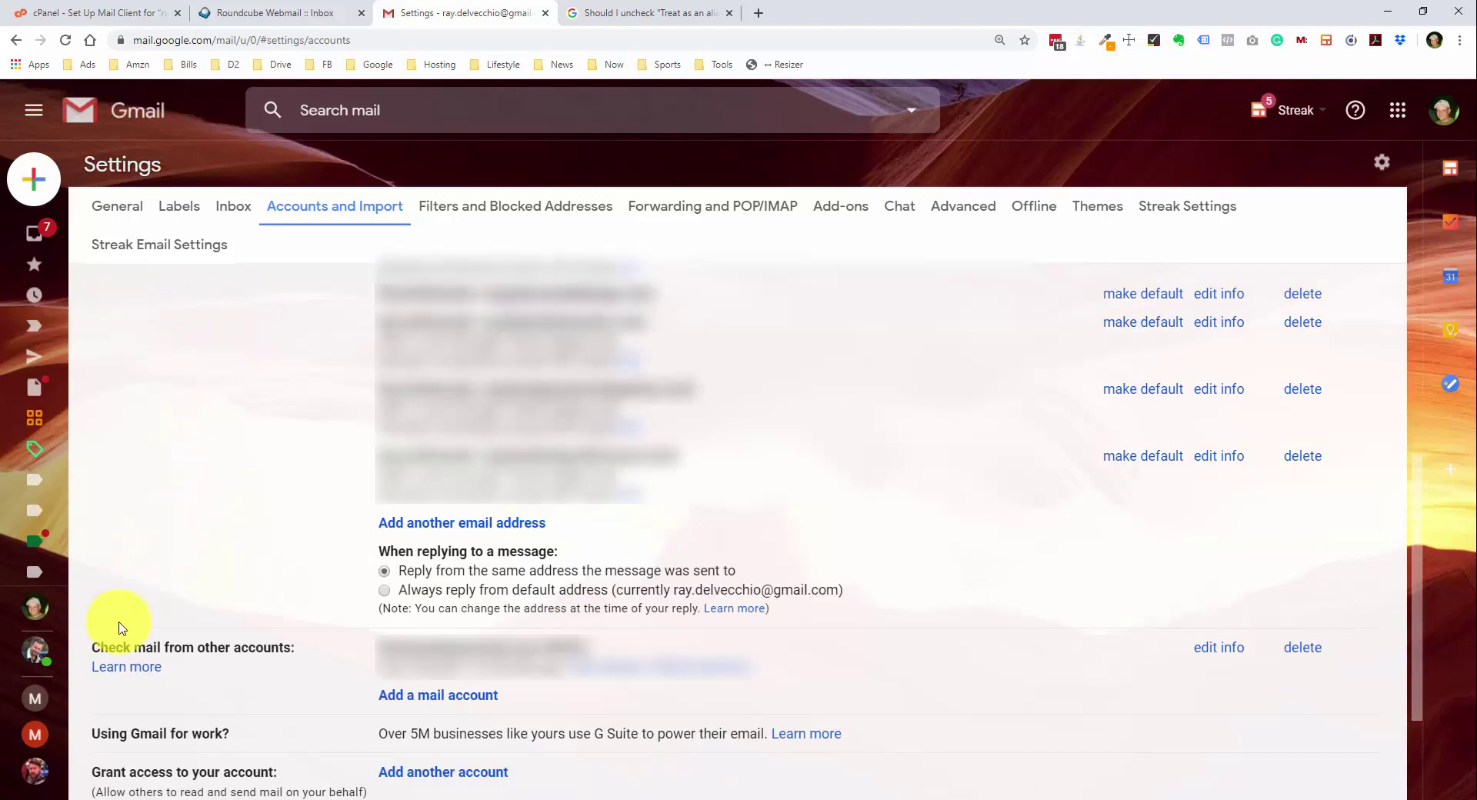
{"action": "left_click_drag", "start_coordinate": [102, 643], "coordinate": [258, 643]}
{"action": "left_click", "coordinate": [263, 635]}
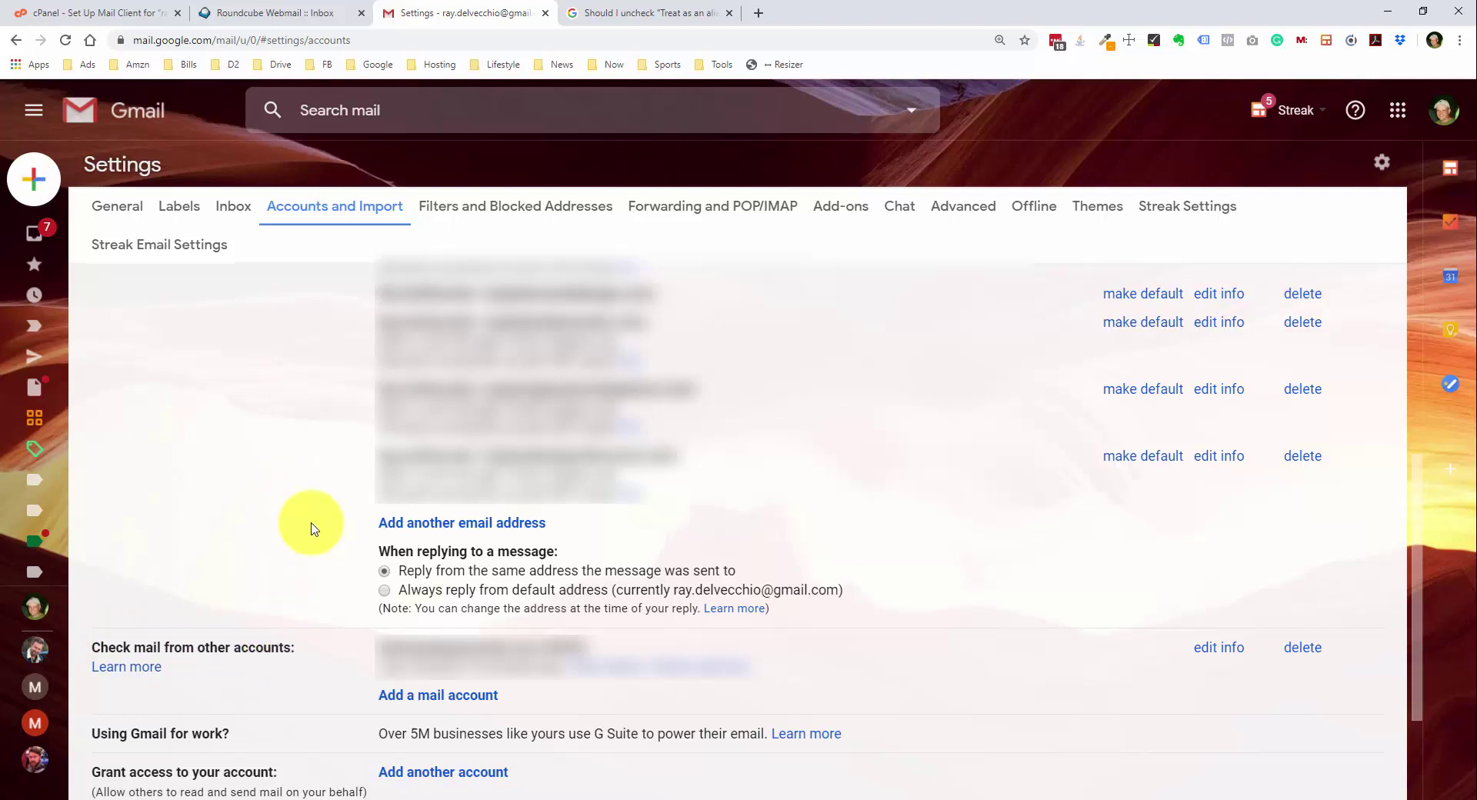
- Add the custom address under 'Send mail as', reviewing the alias help, and continue to the SMTP step
{"action": "left_click", "coordinate": [413, 531]}
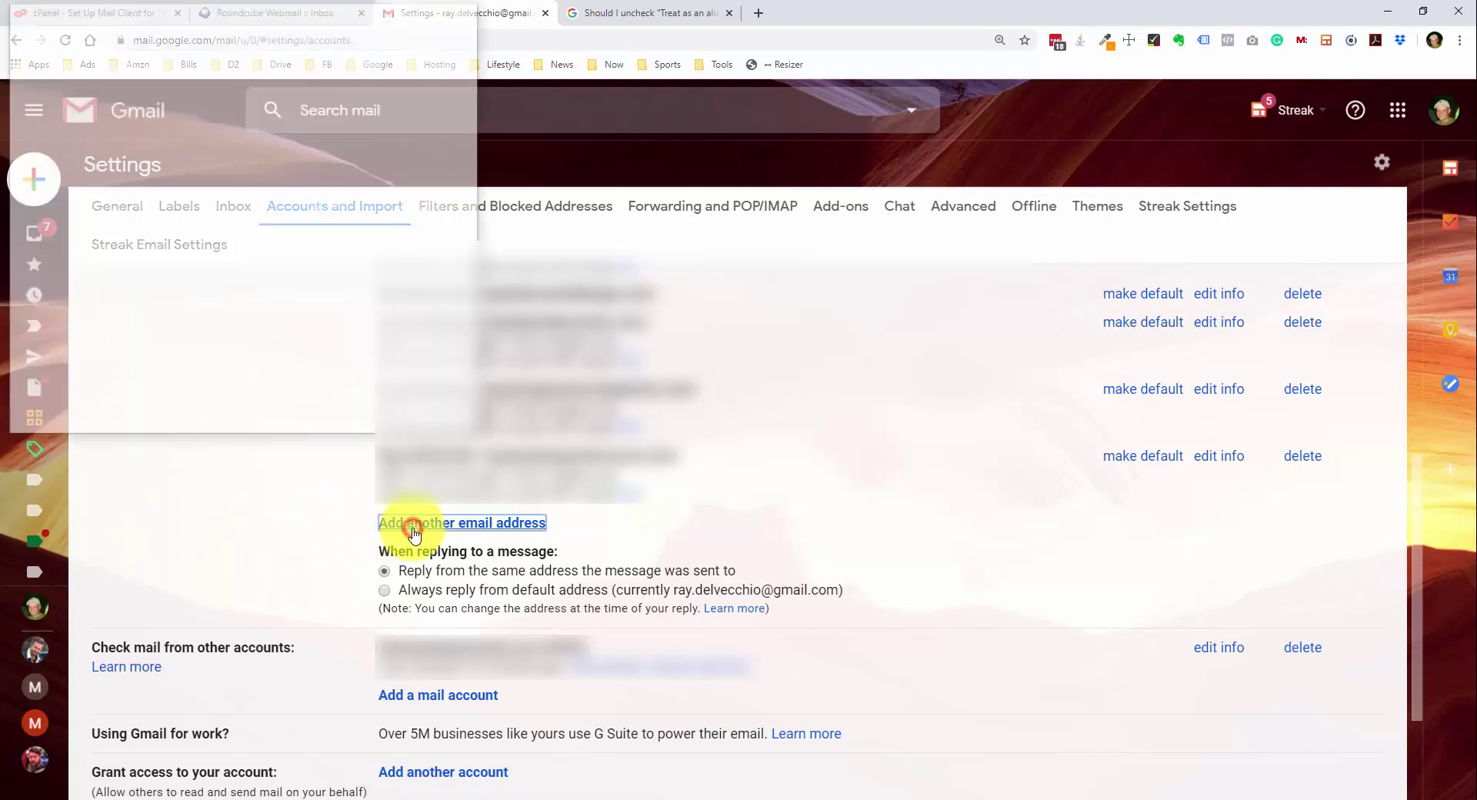
{"action": "left_click_drag", "start_coordinate": [313, 17], "coordinate": [632, 263]}
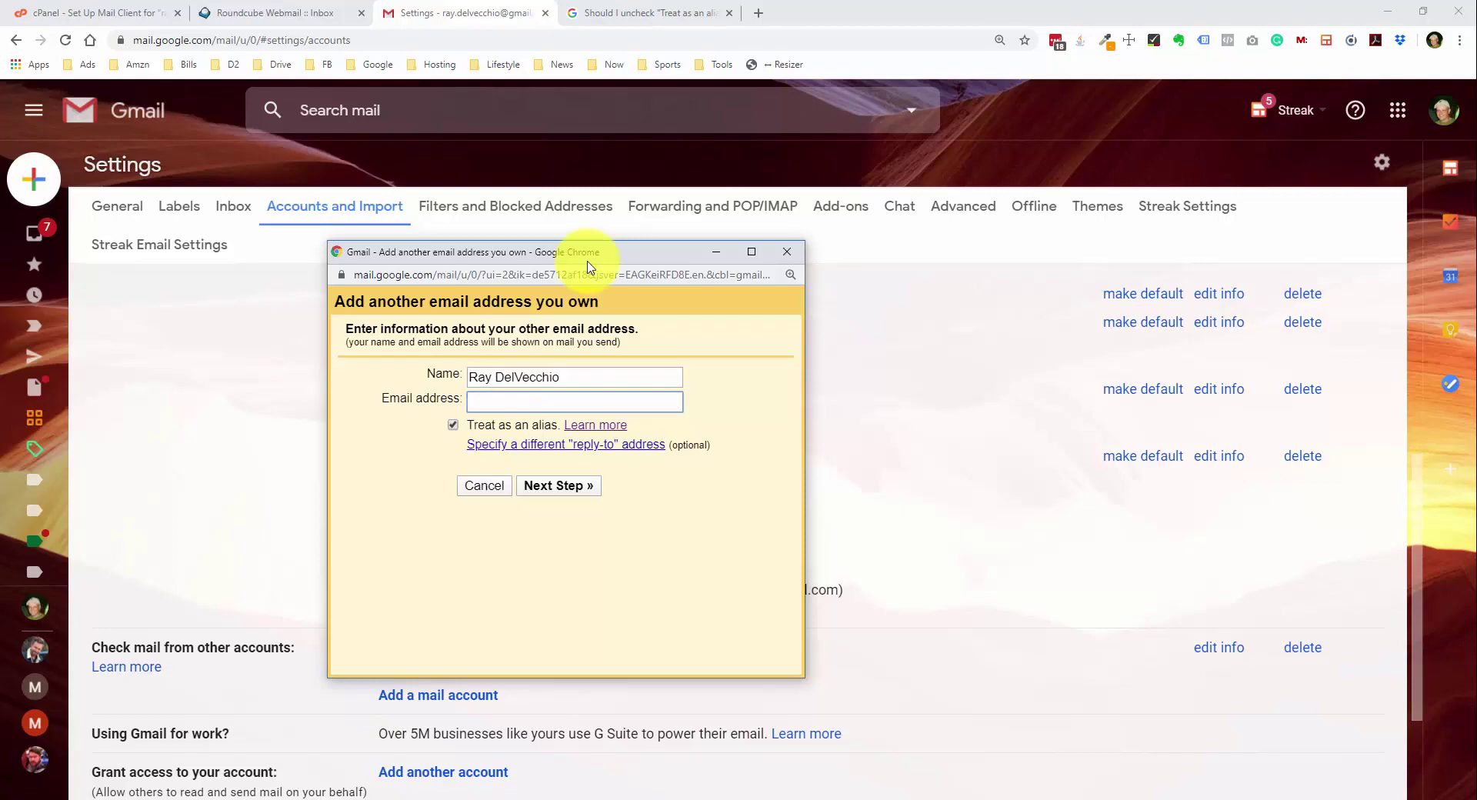
{"action": "left_click", "coordinate": [636, 16]}
{"action": "scroll", "coordinate": [446, 308], "scroll_direction": "down", "scroll_amount": 2}
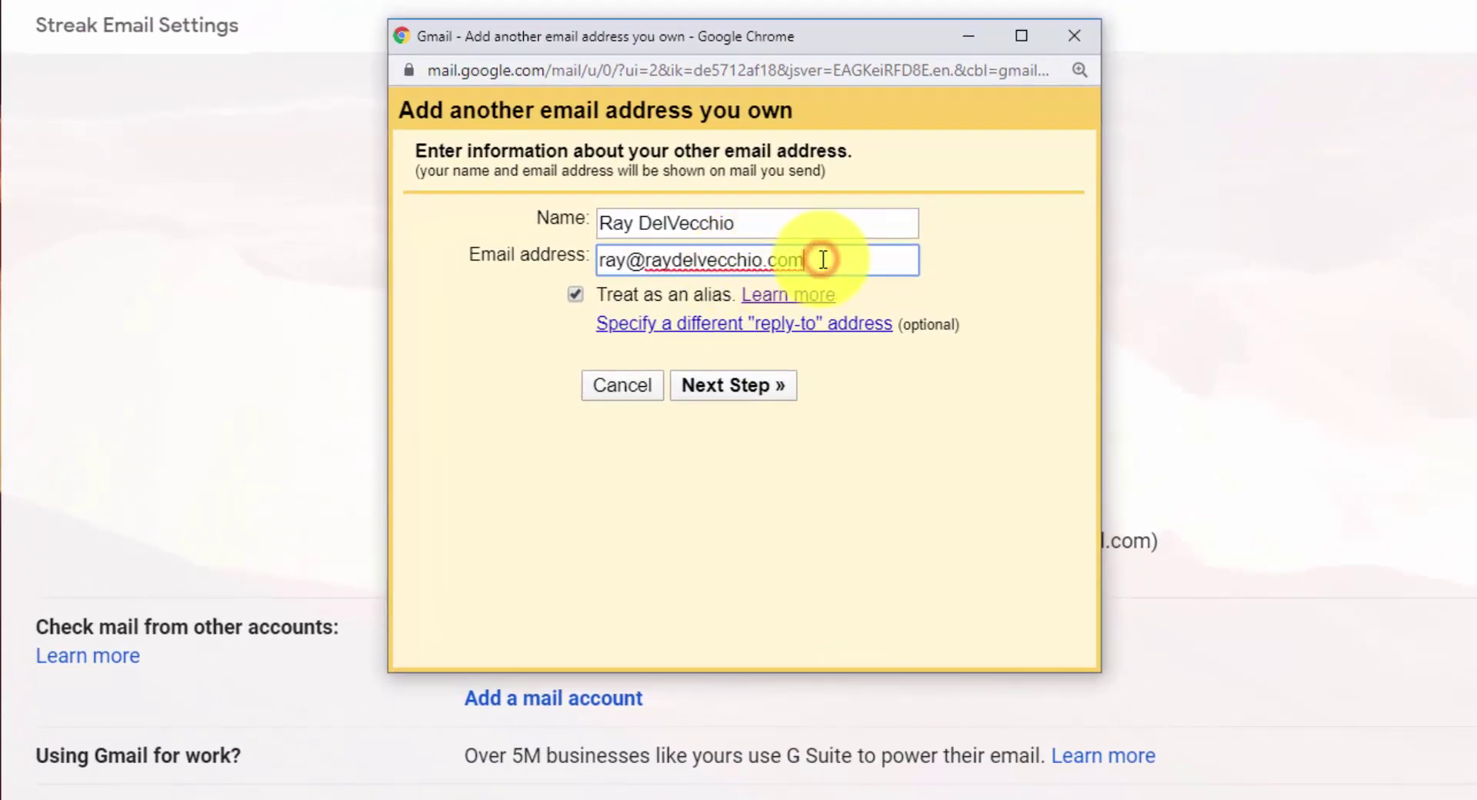
{"action": "left_click", "coordinate": [773, 388]}
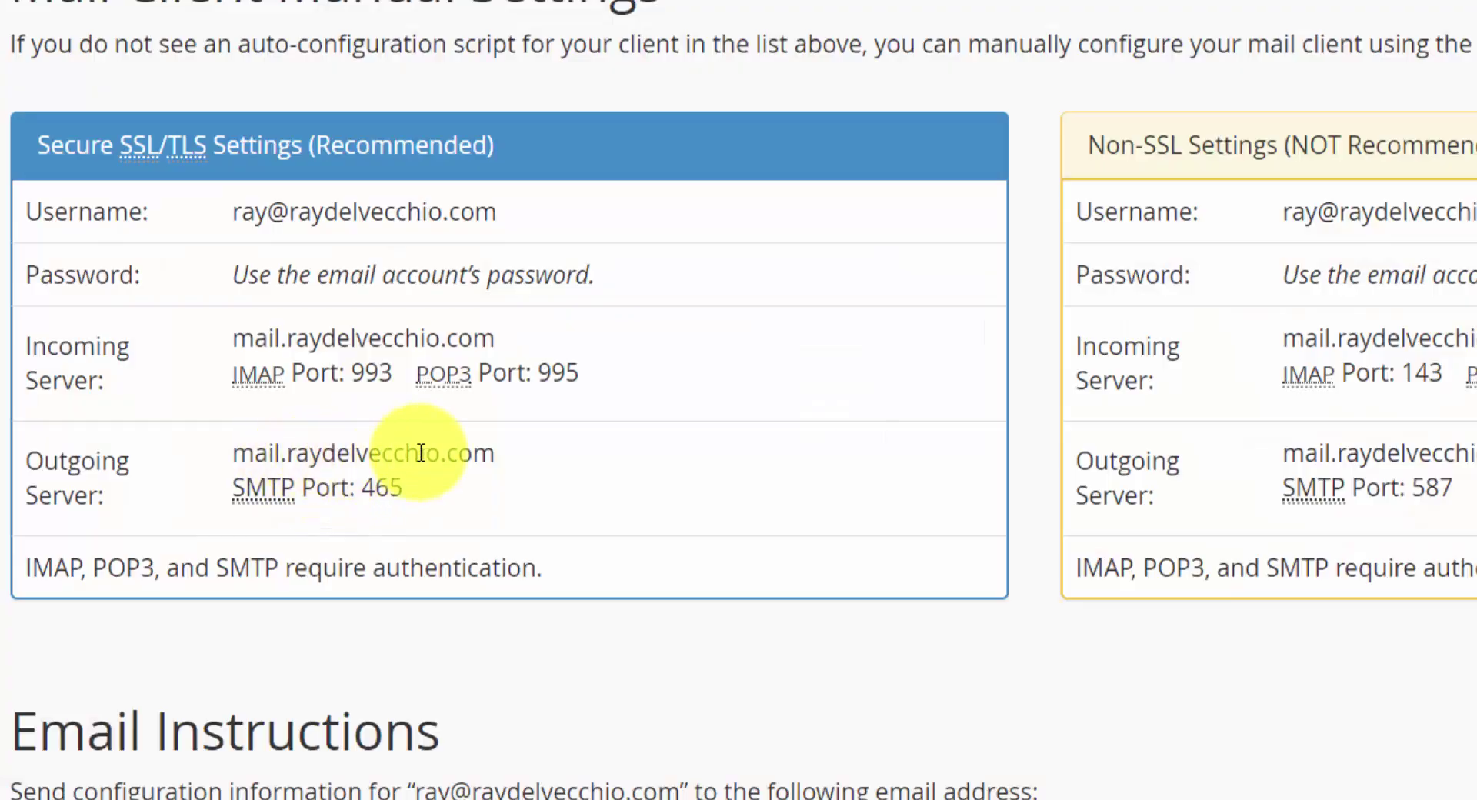
- Enter the mail server hostname and SMTP login, and set the outgoing port to 465 with SSL
{"action": "left_click_drag", "start_coordinate": [496, 454], "coordinate": [238, 453]}
{"action": "left_click", "coordinate": [239, 454]}
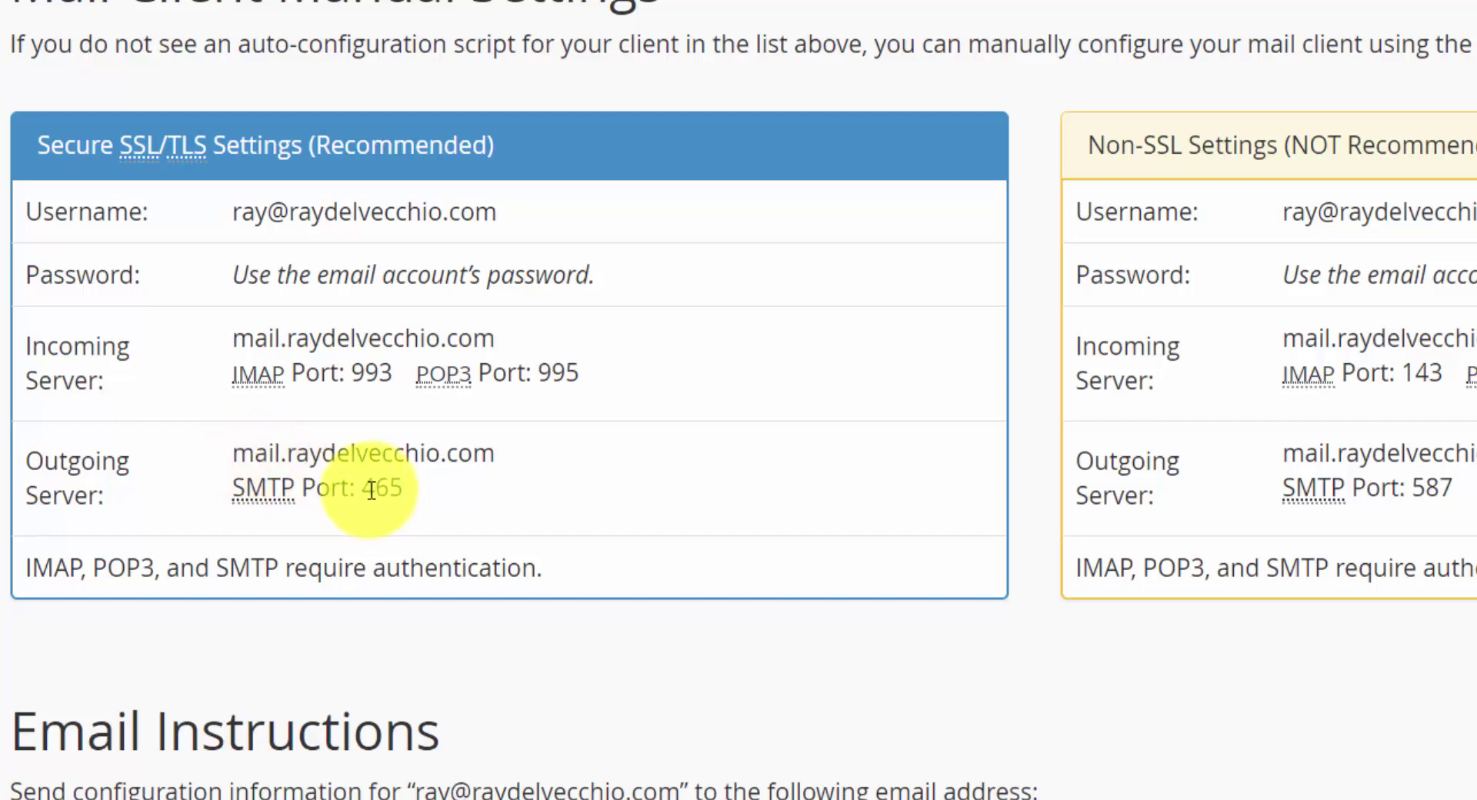
{"action": "key", "text": "alt+Tab"}
{"action": "left_click", "coordinate": [663, 224]}
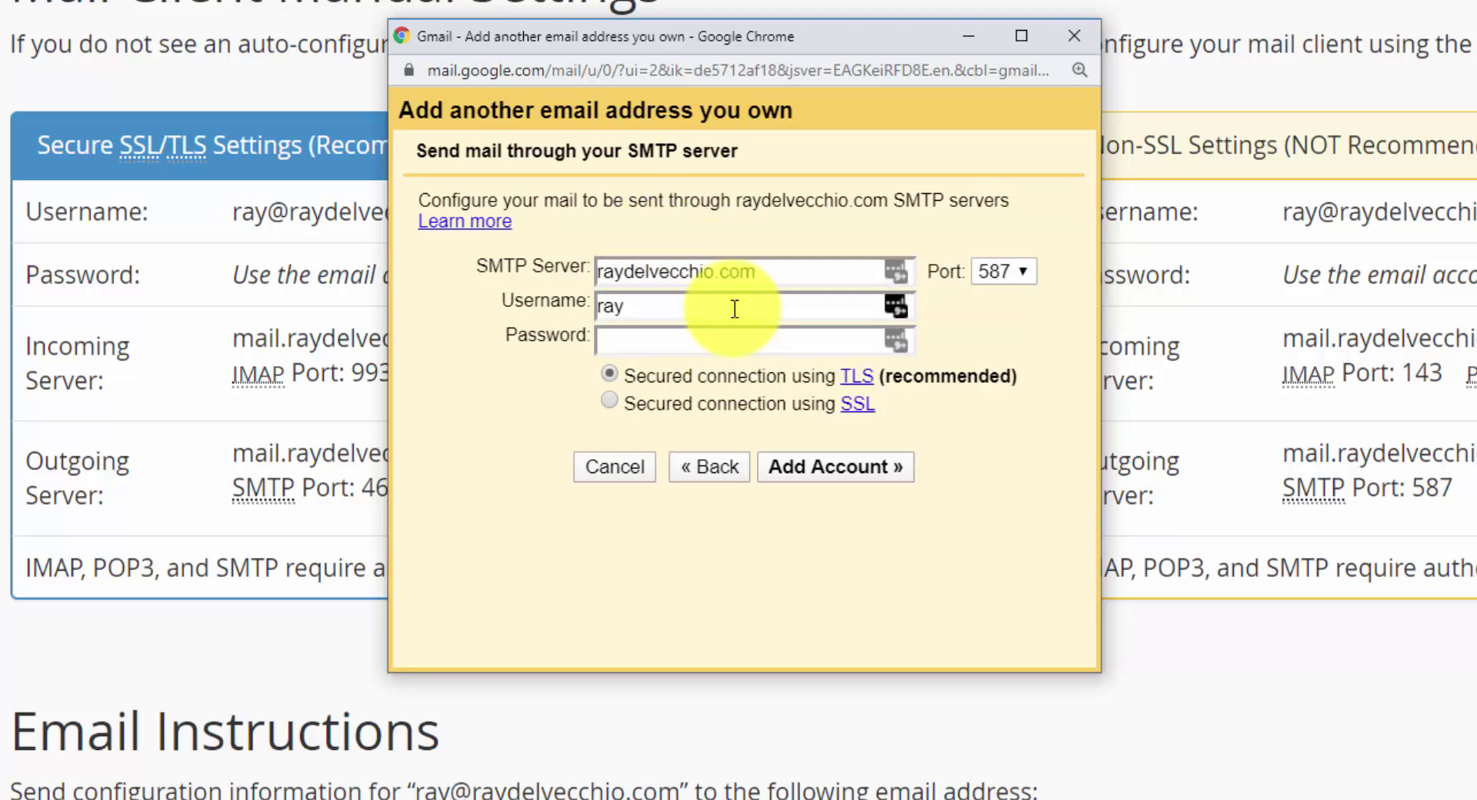
{"action": "left_click", "coordinate": [811, 343]}
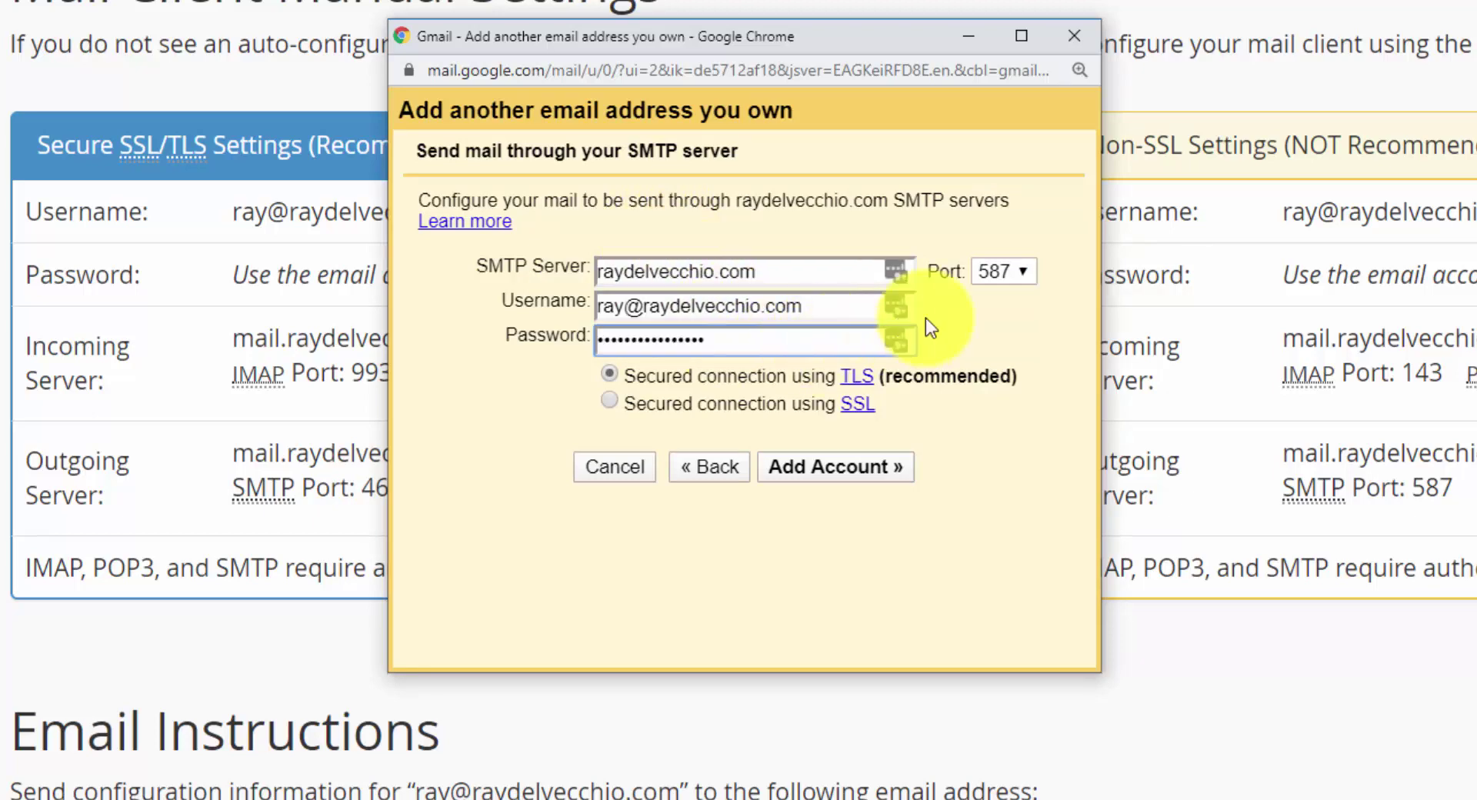
{"action": "left_click", "coordinate": [1023, 273]}
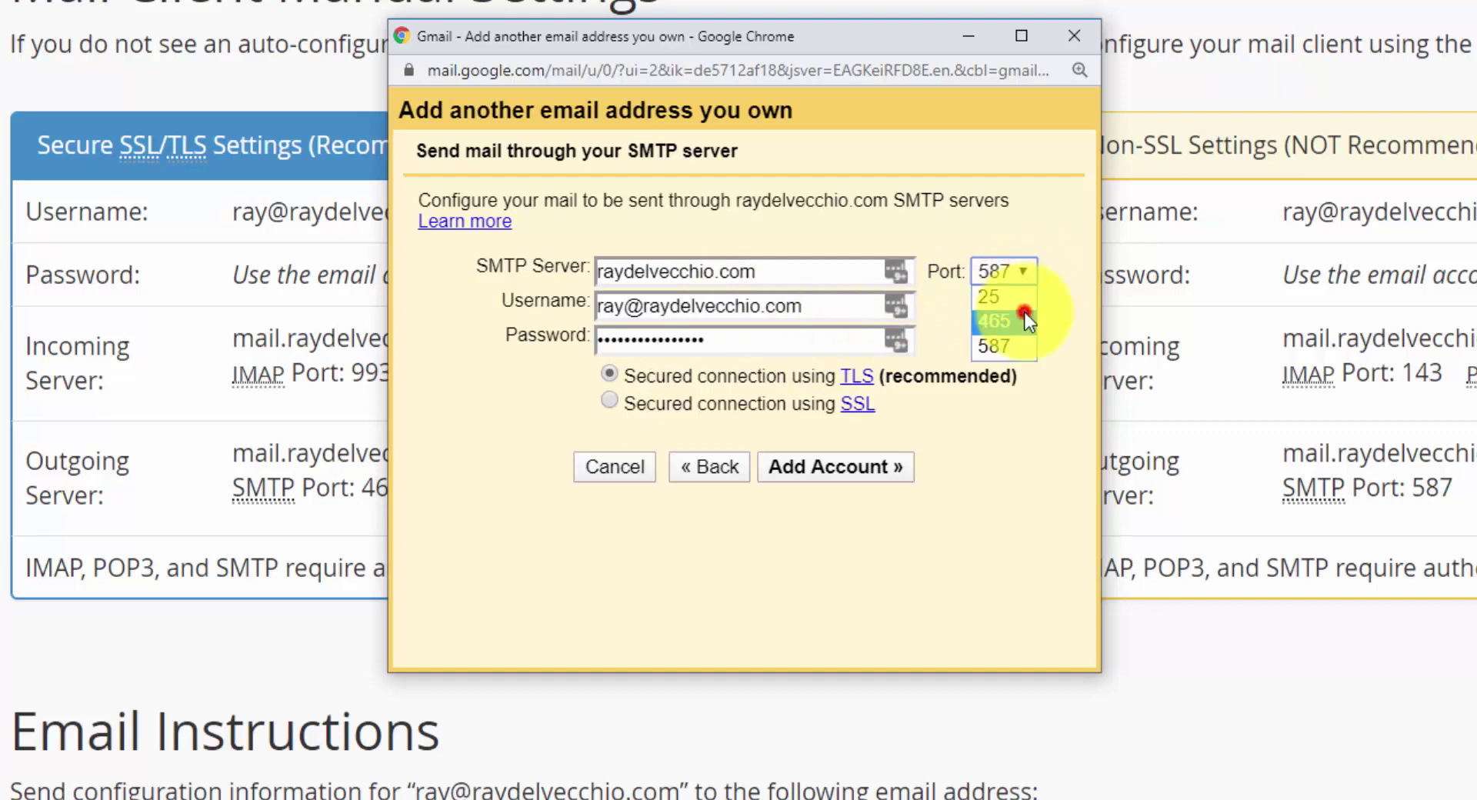
{"action": "left_click", "coordinate": [1024, 315]}
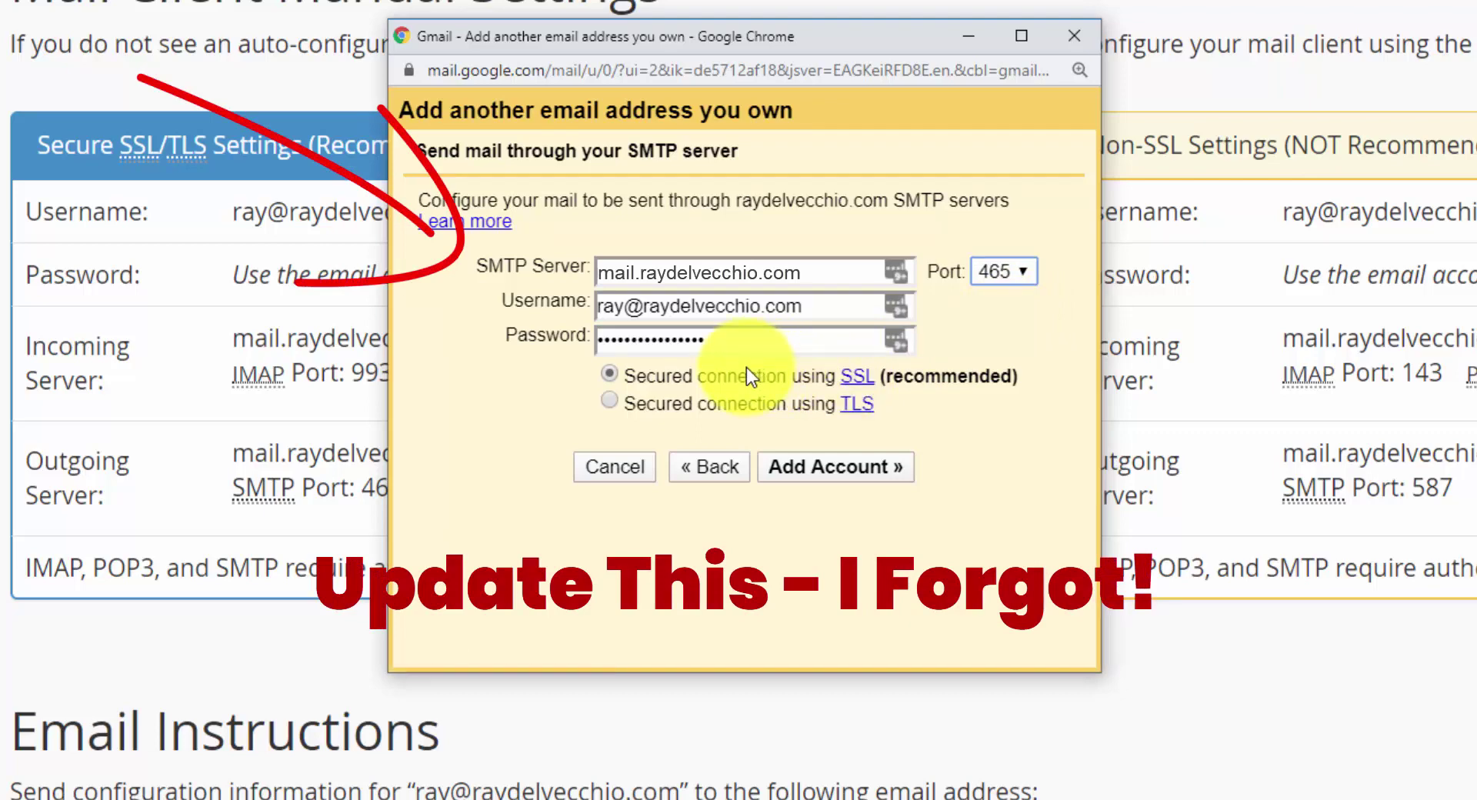
- Add the SMTP account, then refresh the Roundcube inbox for Gmail's confirmation message
{"action": "left_click", "coordinate": [901, 468]}
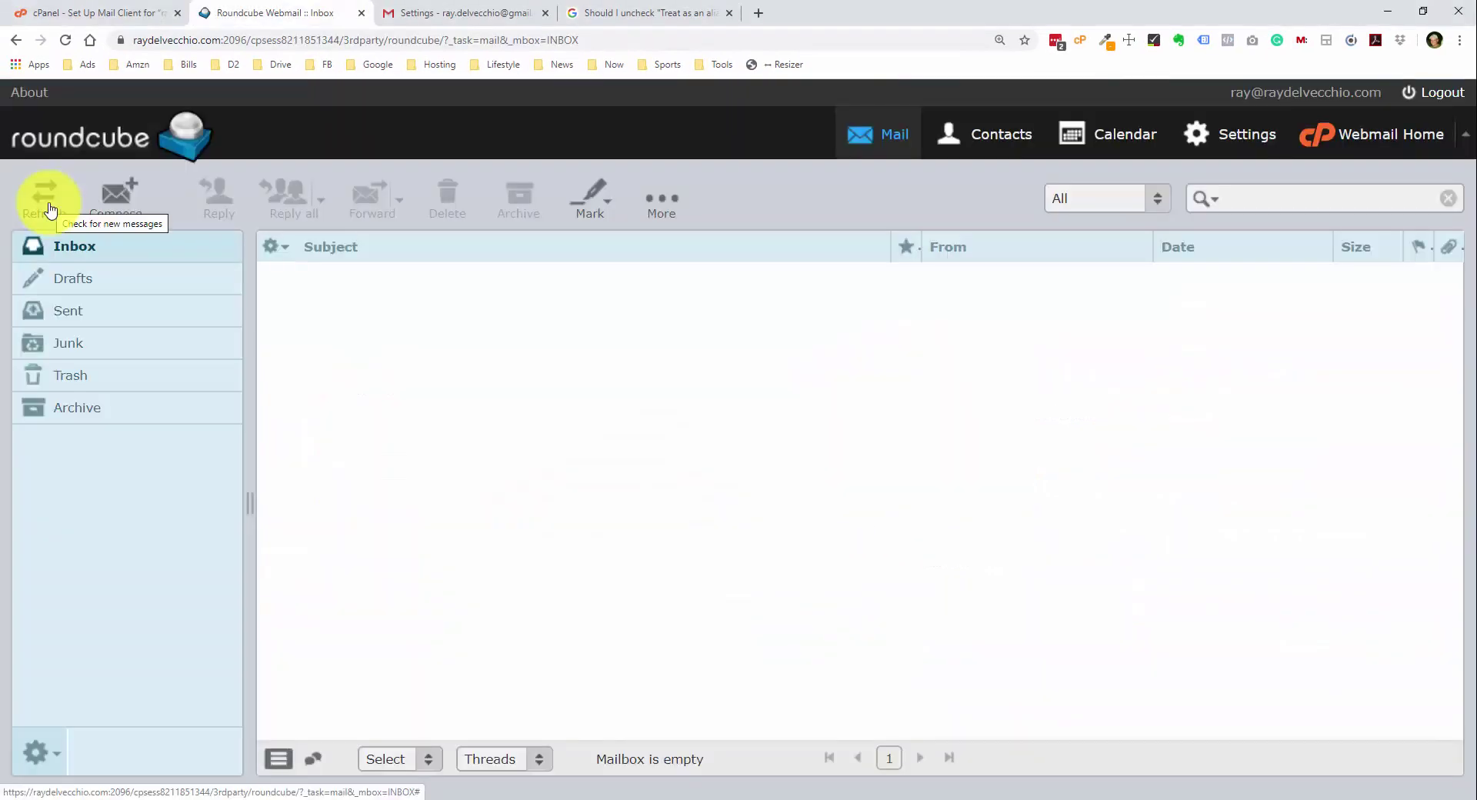
{"action": "left_click", "coordinate": [41, 197]}
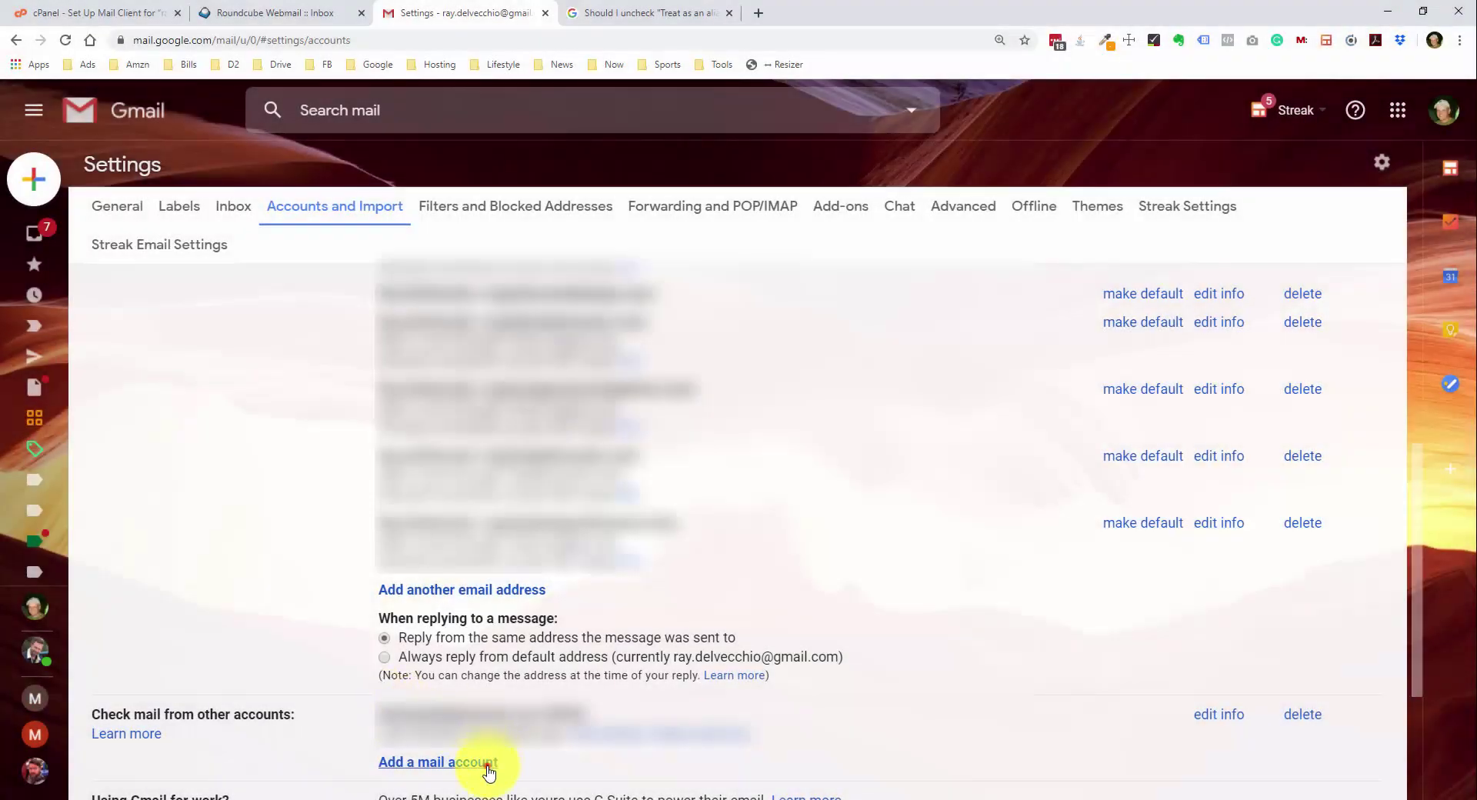
- Add the custom address as a mail account to check, choosing POP3 import
{"action": "left_click", "coordinate": [477, 763]}
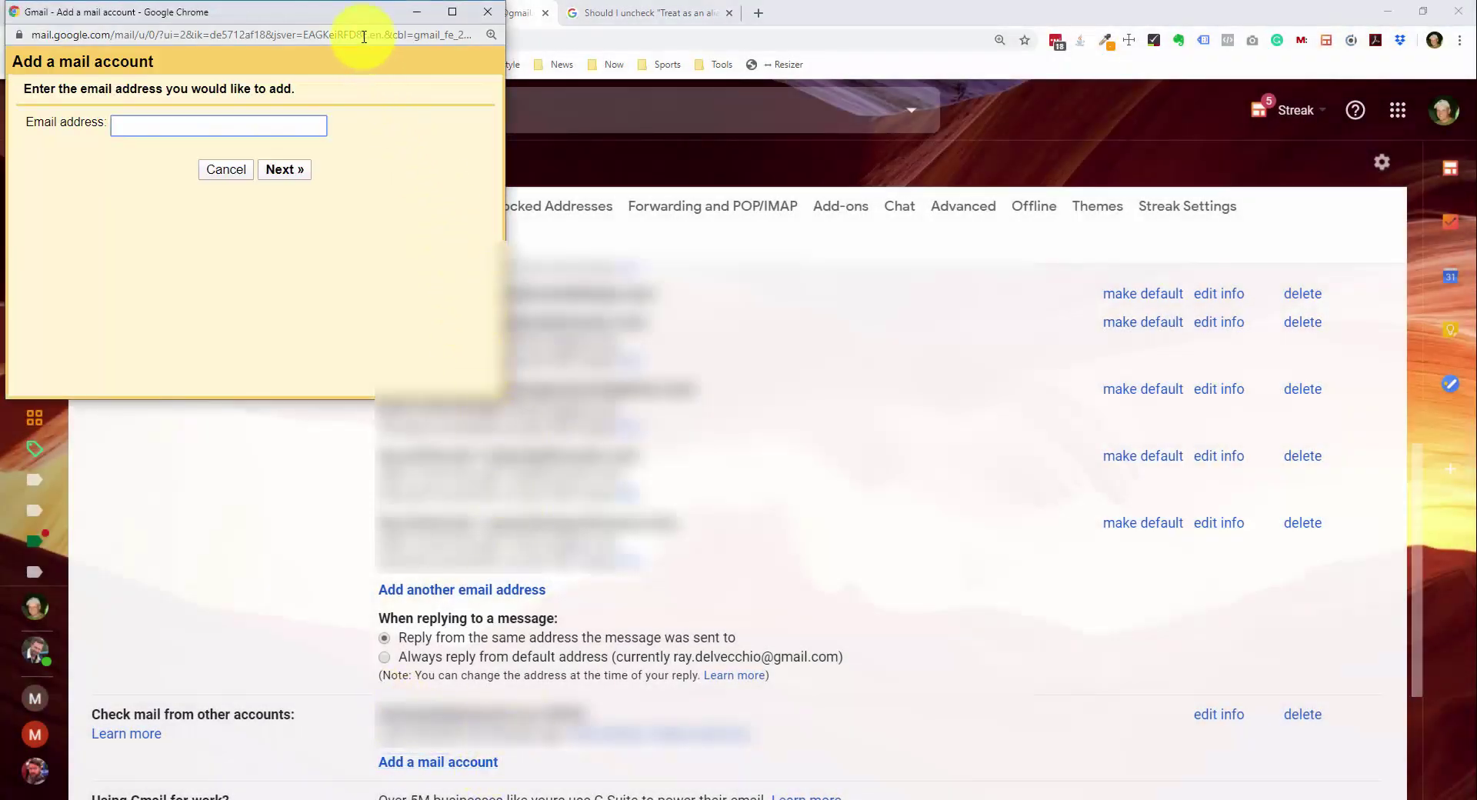
{"action": "left_click_drag", "start_coordinate": [314, 22], "coordinate": [661, 273]}
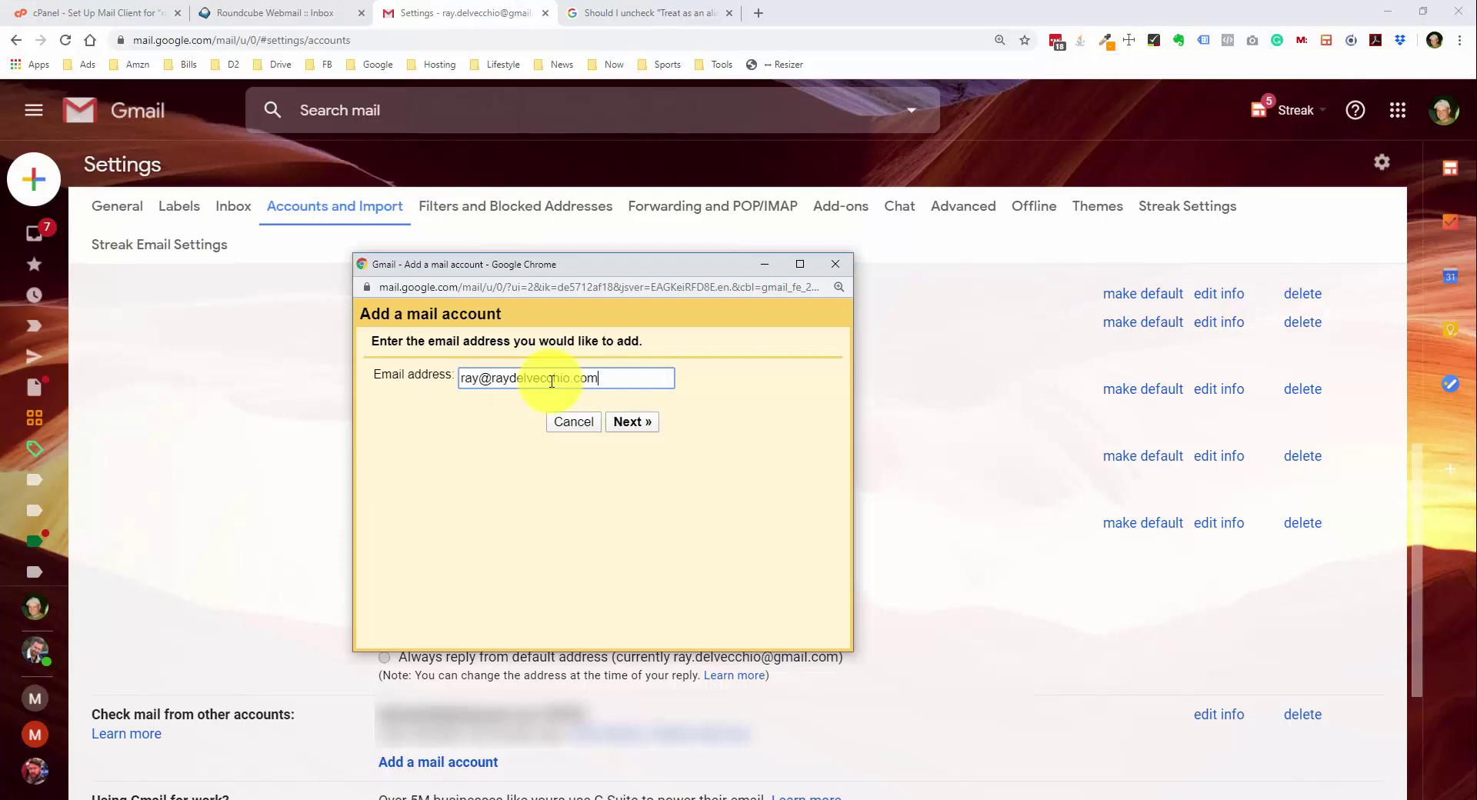
{"action": "left_click", "coordinate": [639, 425]}
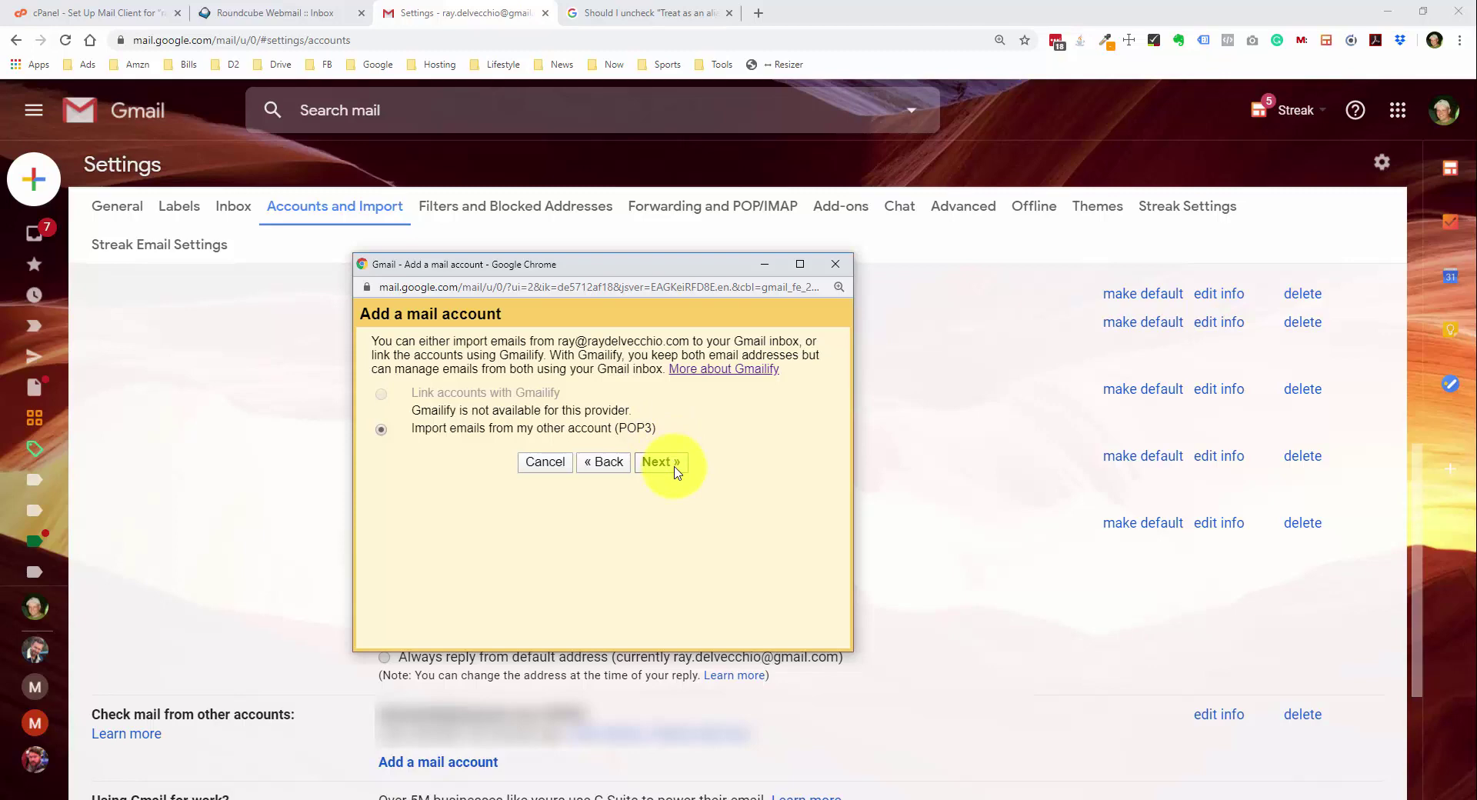
{"action": "left_click", "coordinate": [662, 463]}
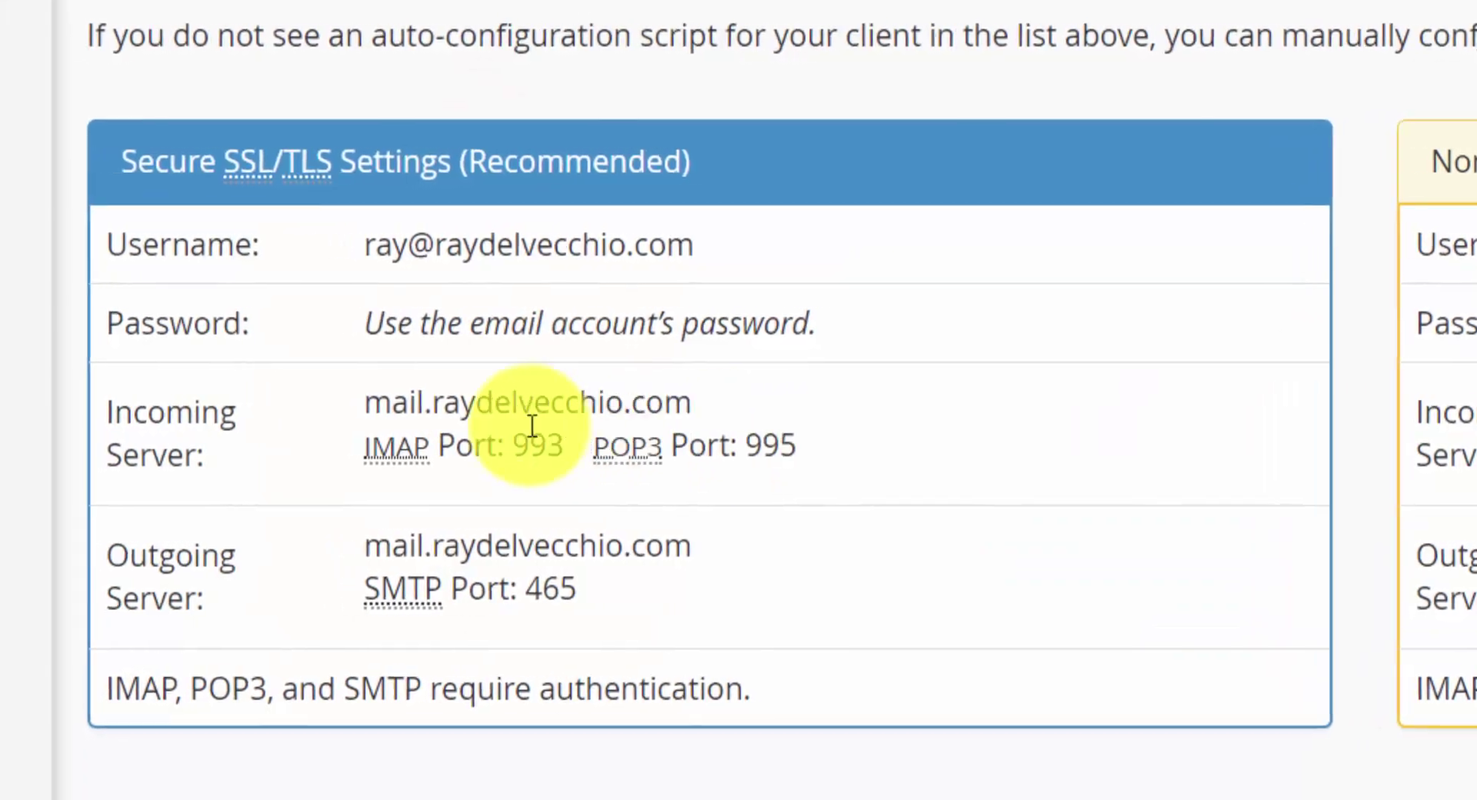
- Enter the full address as POP username and the account password, keeping the mail. server
{"action": "left_click_drag", "start_coordinate": [364, 403], "coordinate": [751, 394]}
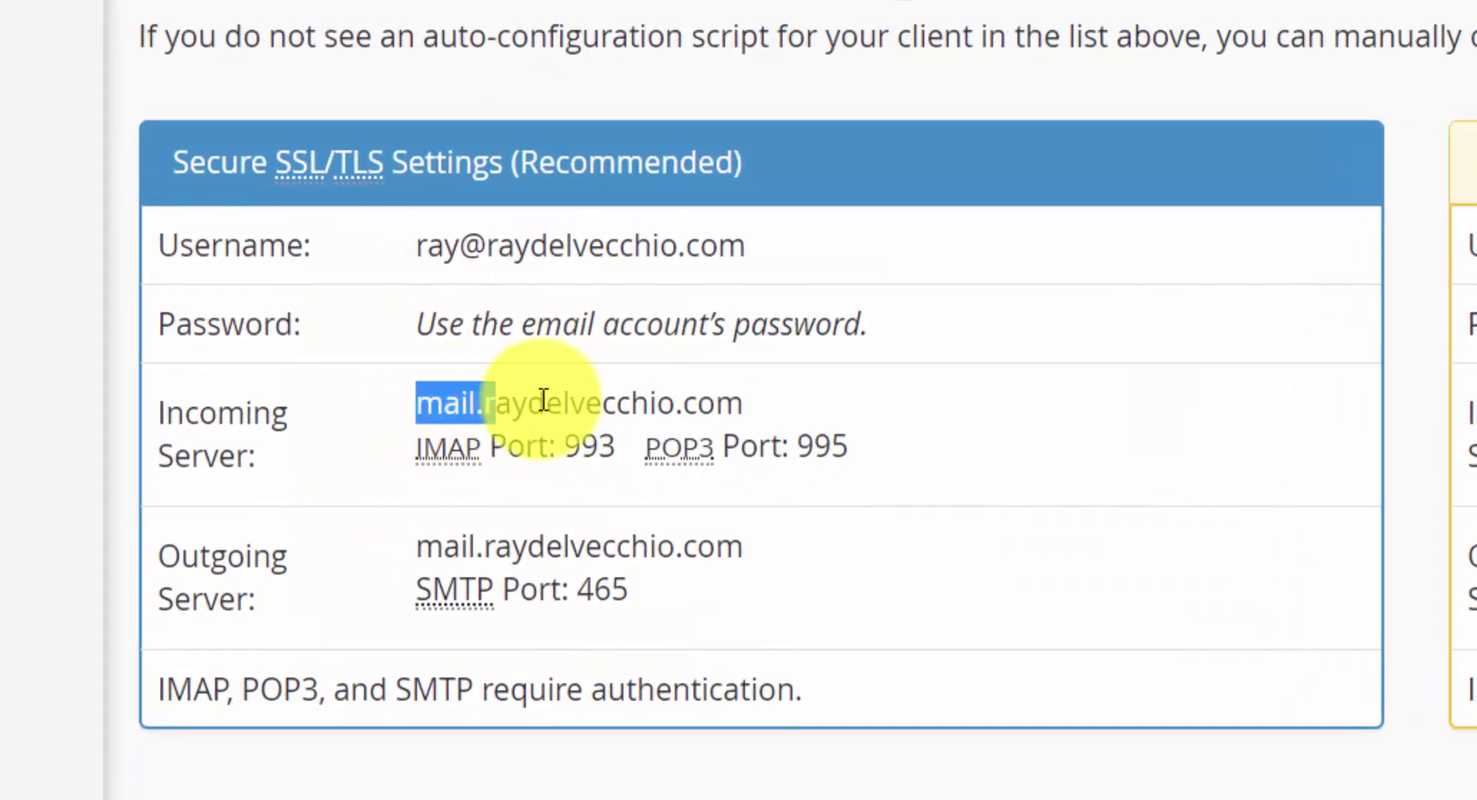
{"action": "left_click", "coordinate": [752, 393]}
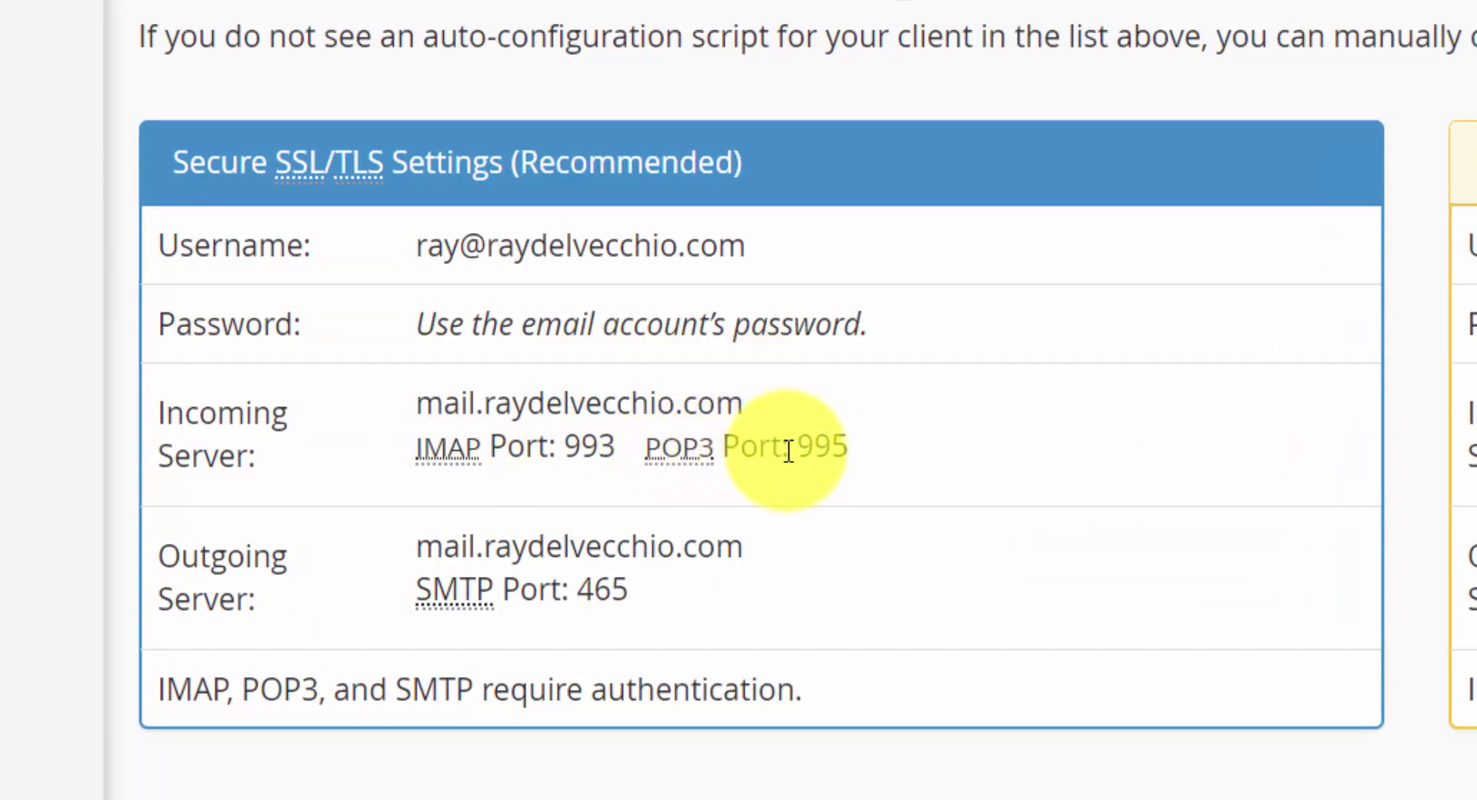
{"action": "key", "text": "alt+Tab"}
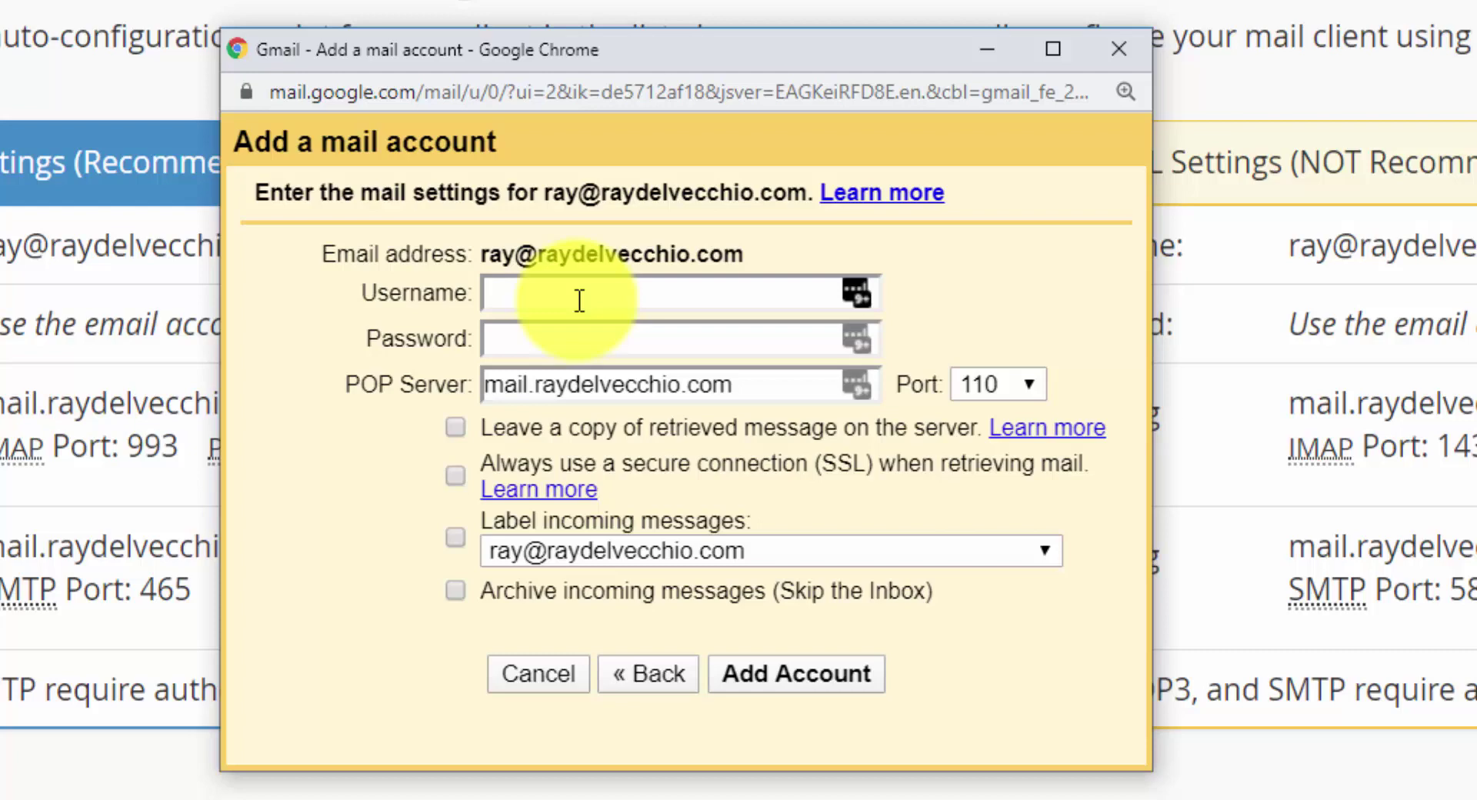
{"action": "left_click", "coordinate": [580, 296]}
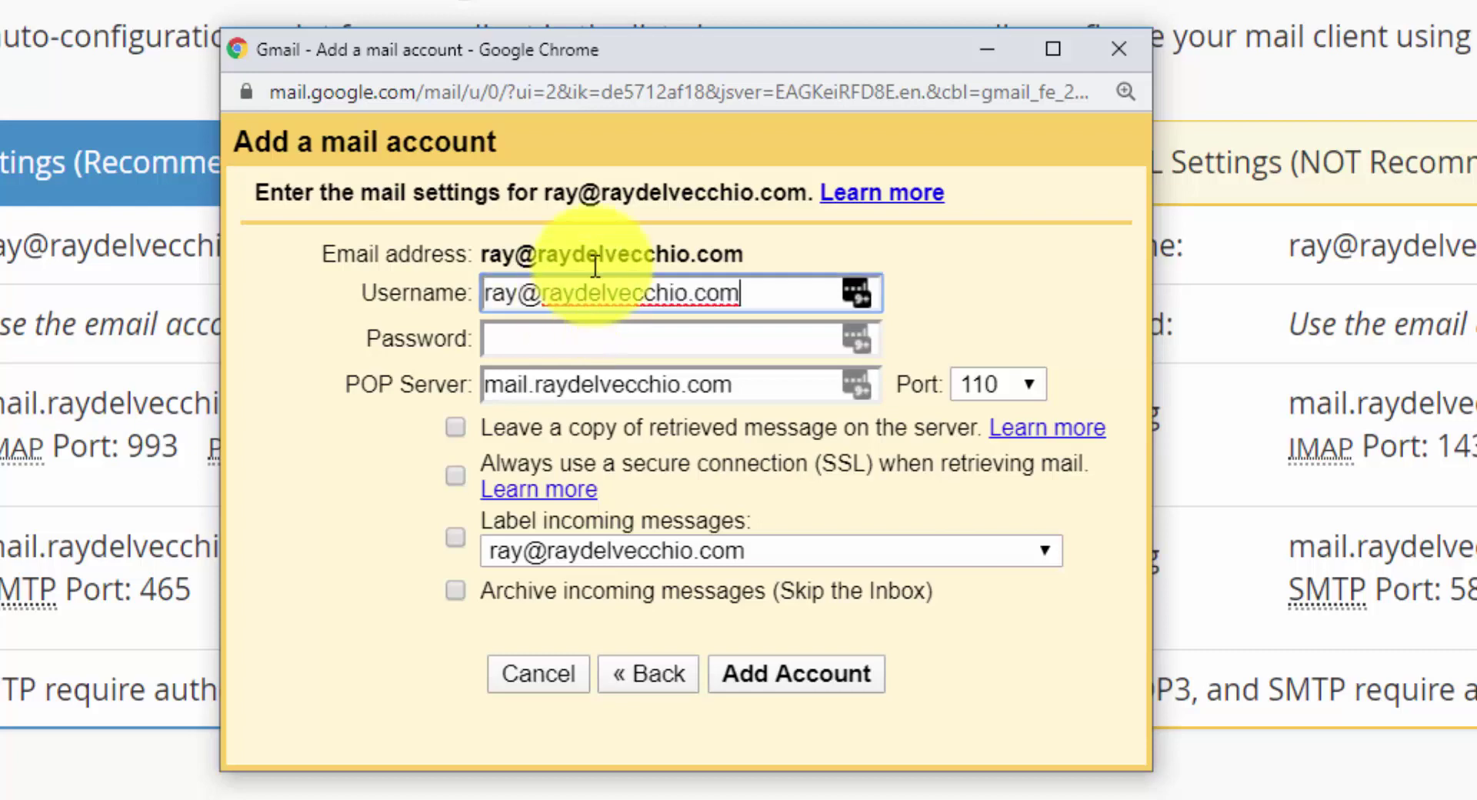
{"action": "key", "text": "Tab"}
{"action": "key", "text": "ctrl+v"}
{"action": "left_click", "coordinate": [767, 381]}
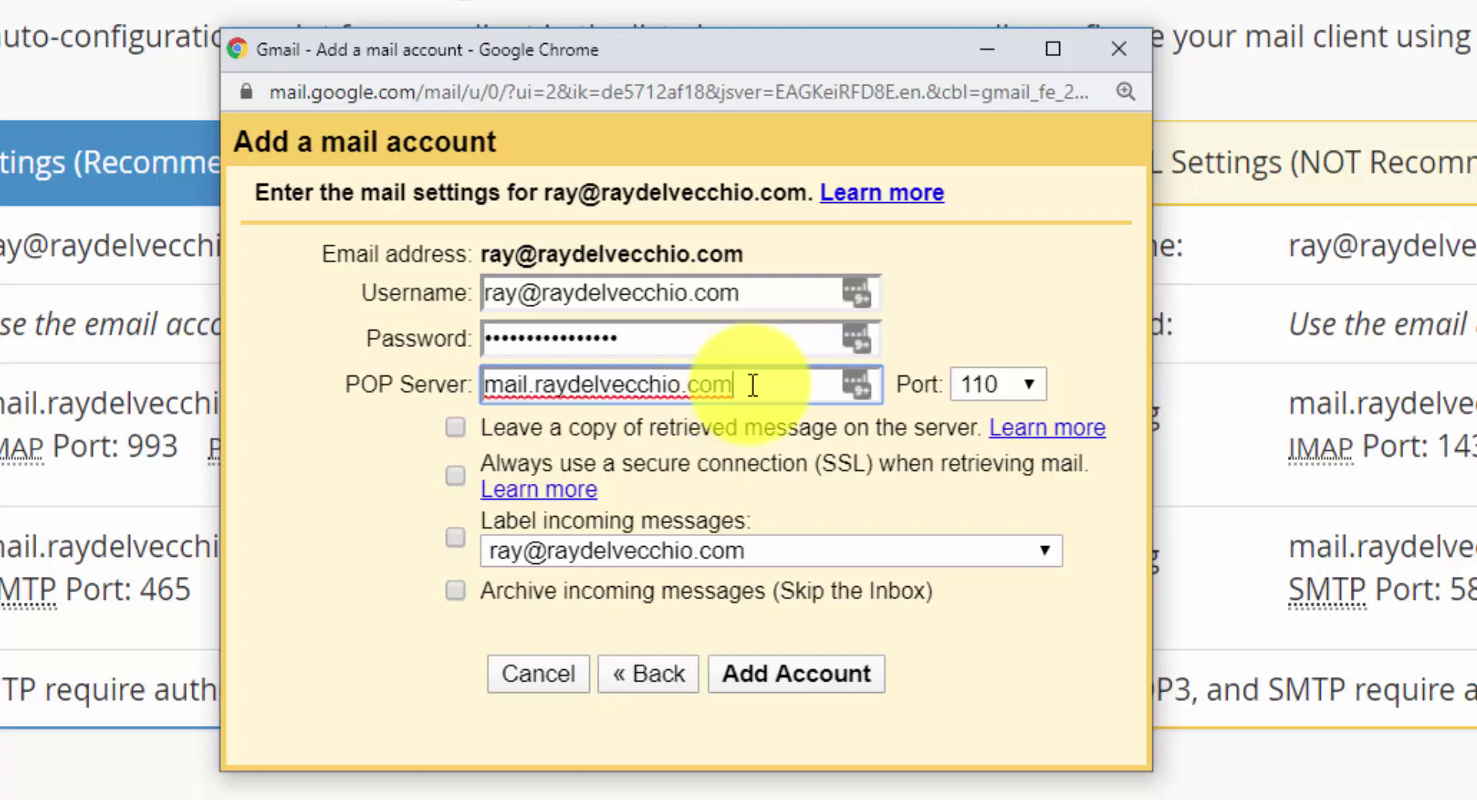
- Set the POP port to 995 and always retrieve mail over SSL
{"action": "left_click", "coordinate": [1016, 377]}
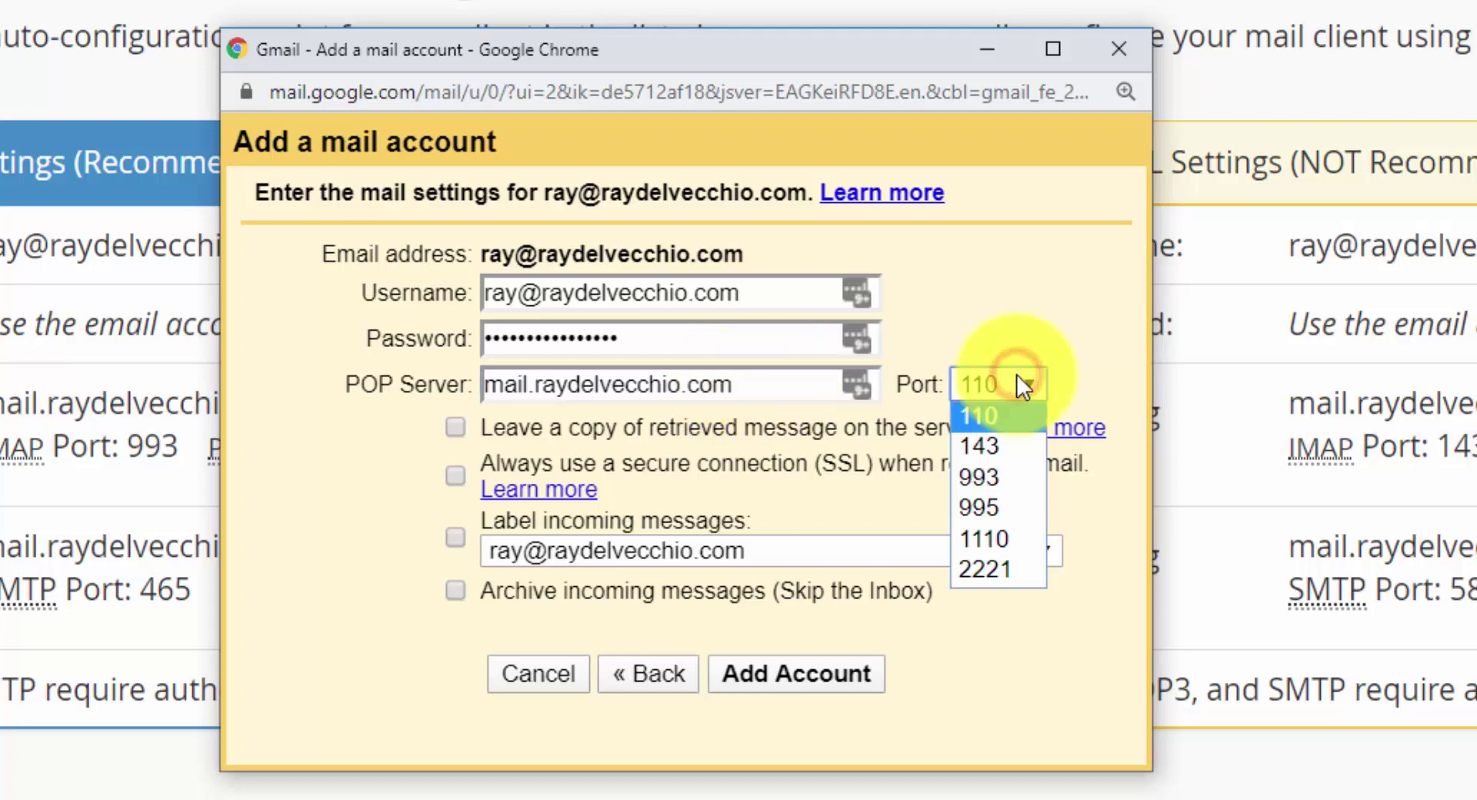
{"action": "left_click", "coordinate": [1012, 507]}
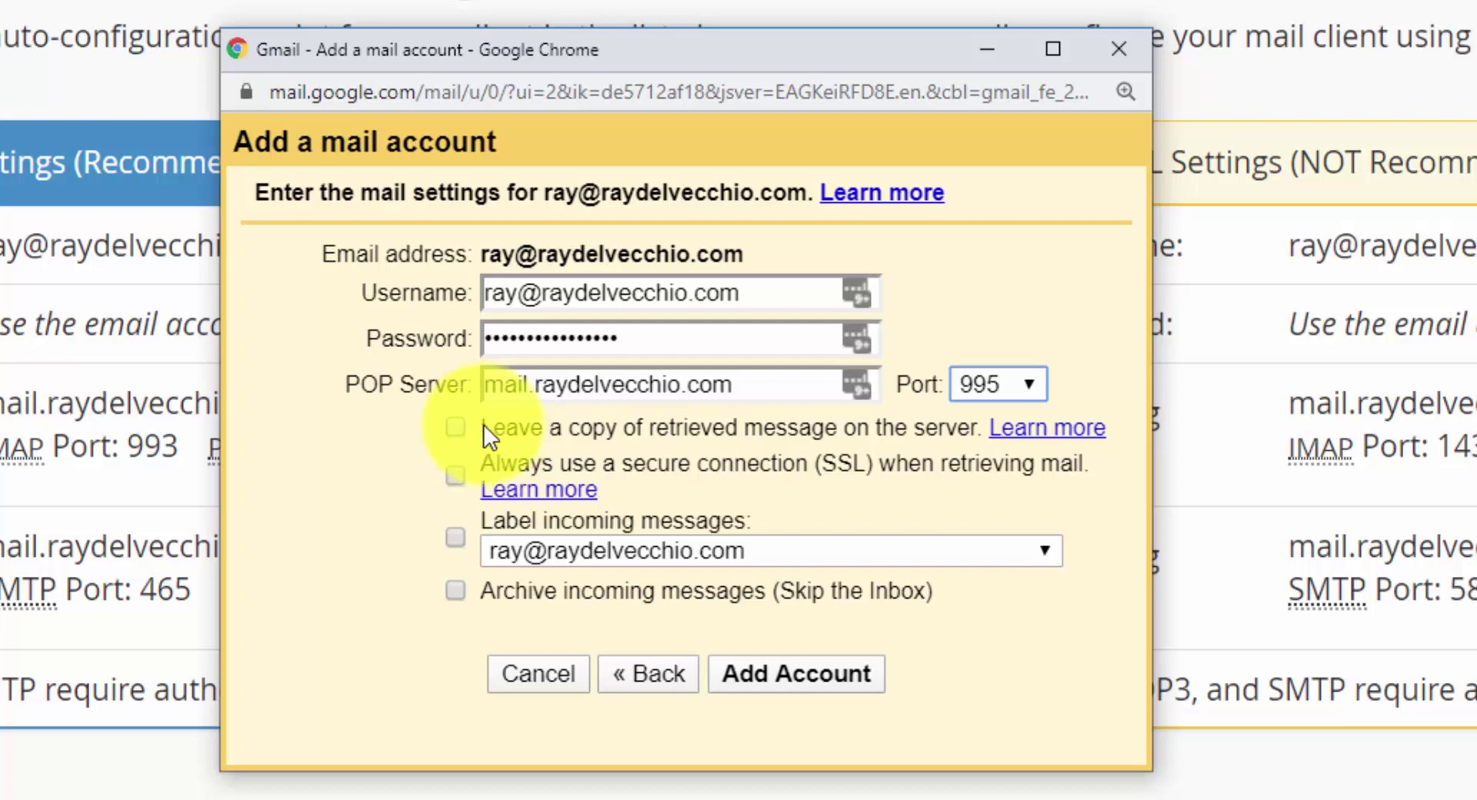
{"action": "left_click", "coordinate": [456, 468]}
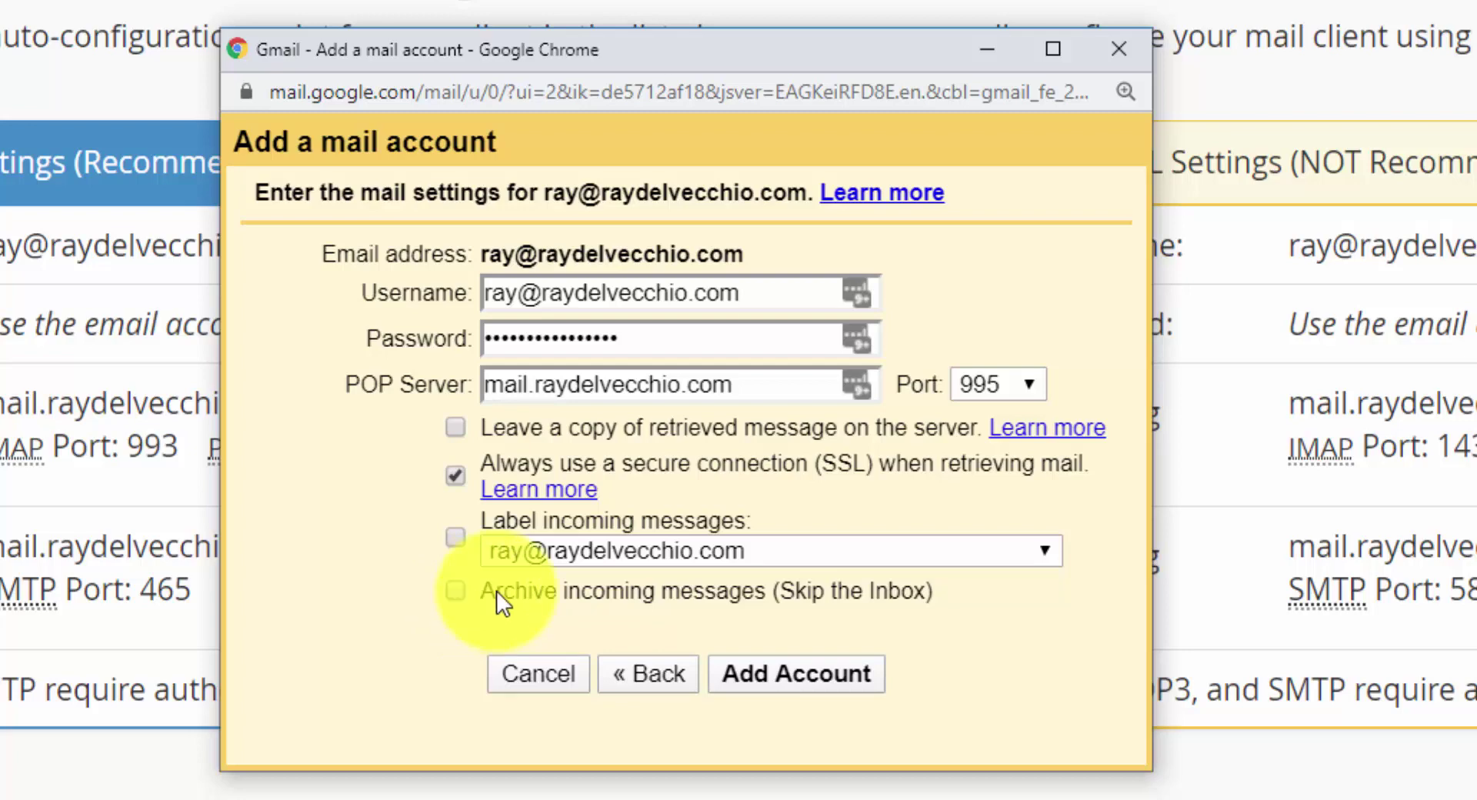
- Save the POP3 mail account and return to Gmail to find the imported custom-address messages
{"action": "left_click", "coordinate": [820, 659]}
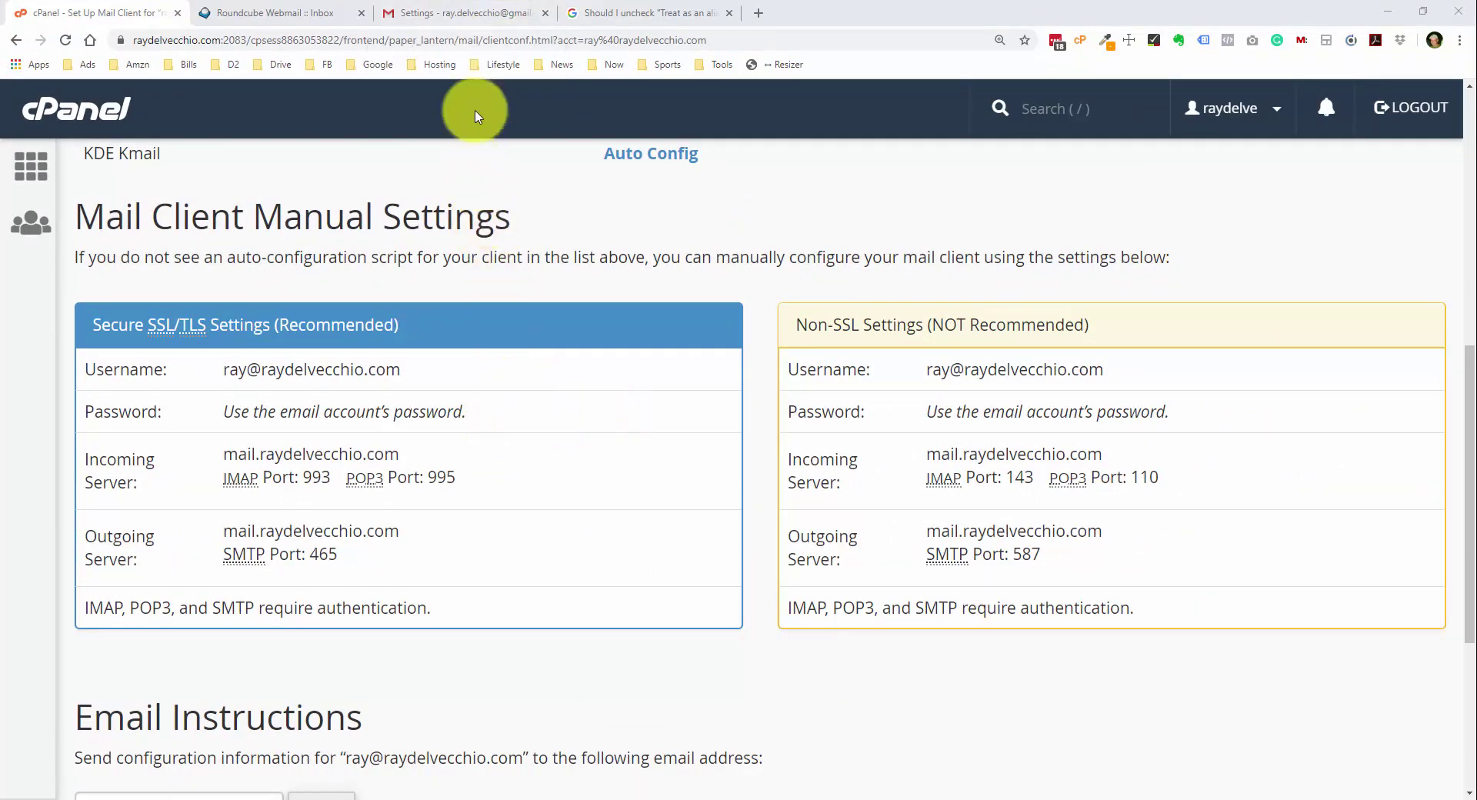
{"action": "left_click", "coordinate": [467, 13]}
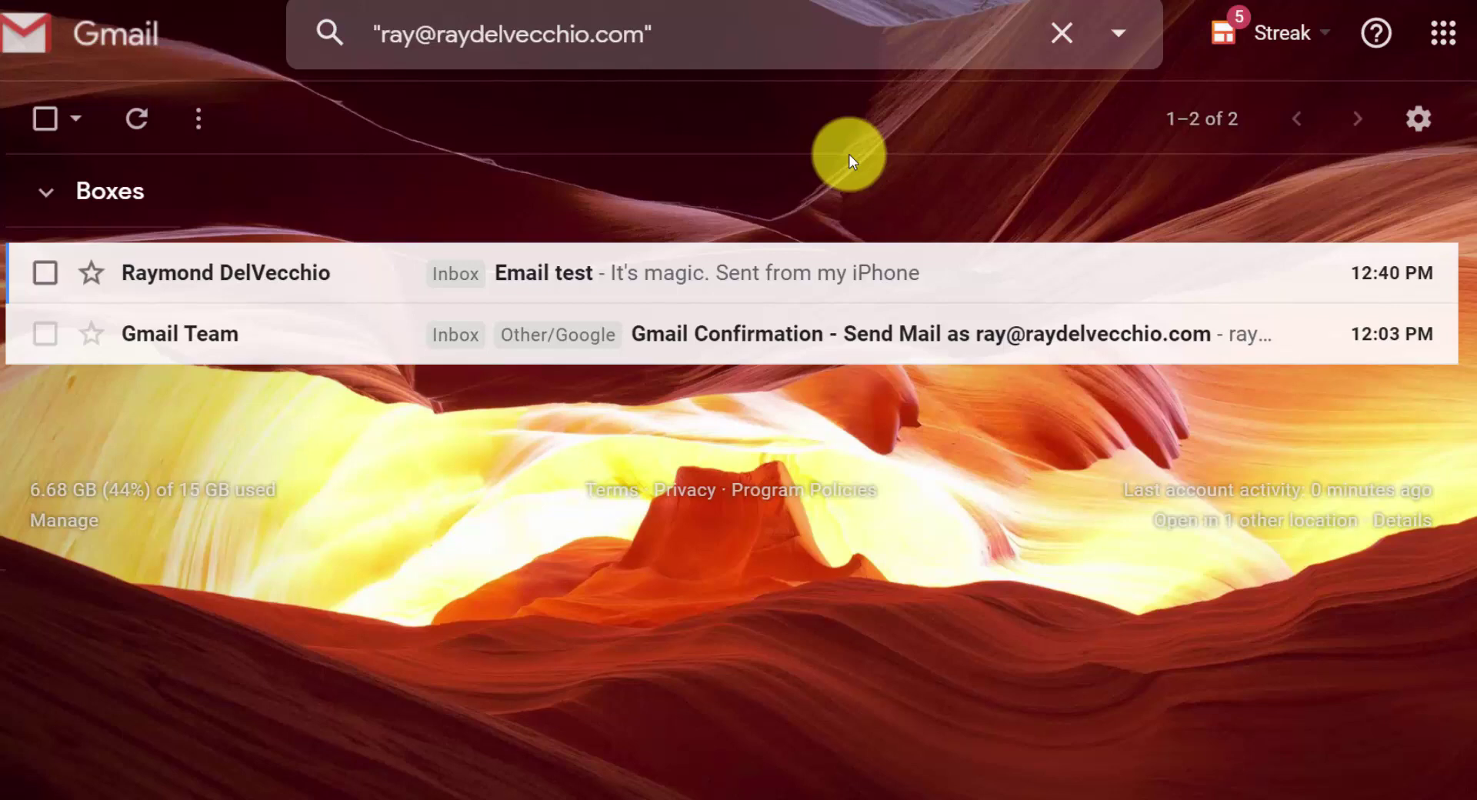
- Open the imported 'Email test' message in Gmail
{"action": "left_click", "coordinate": [753, 295]}
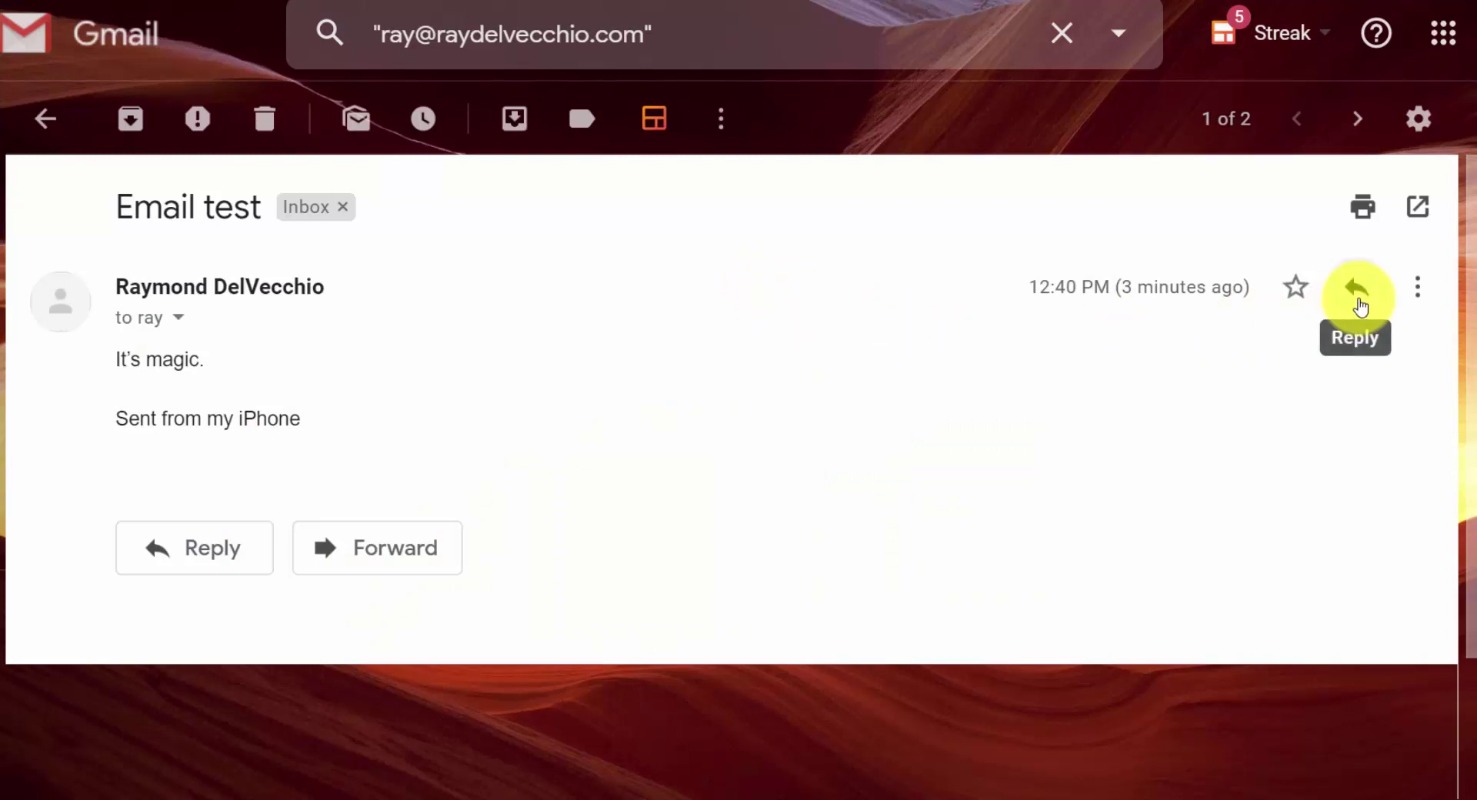
- Reply to 'Email test' and expand the header so the custom-domain address is the sender
{"action": "left_click", "coordinate": [1358, 304]}
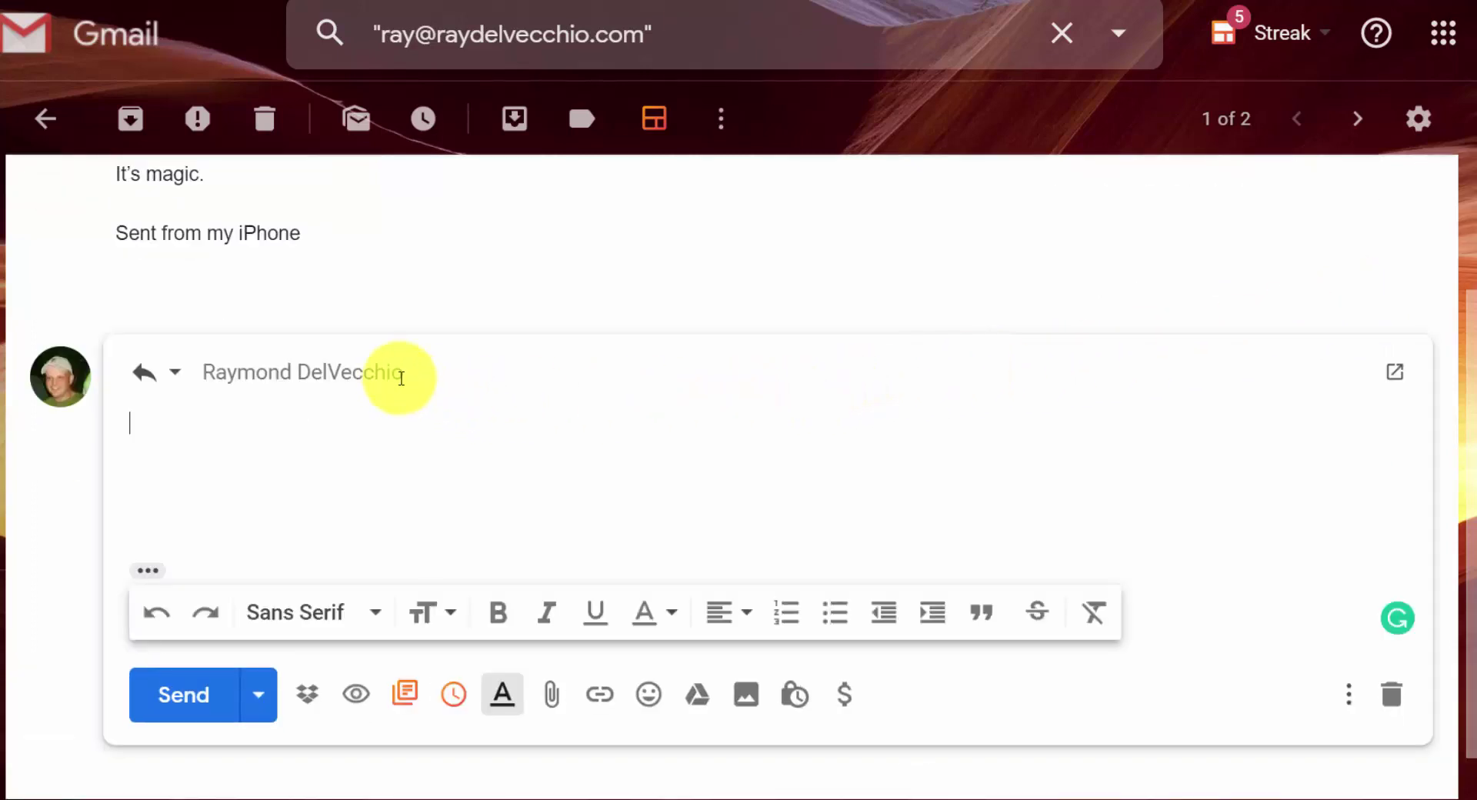
{"action": "left_click", "coordinate": [379, 368]}
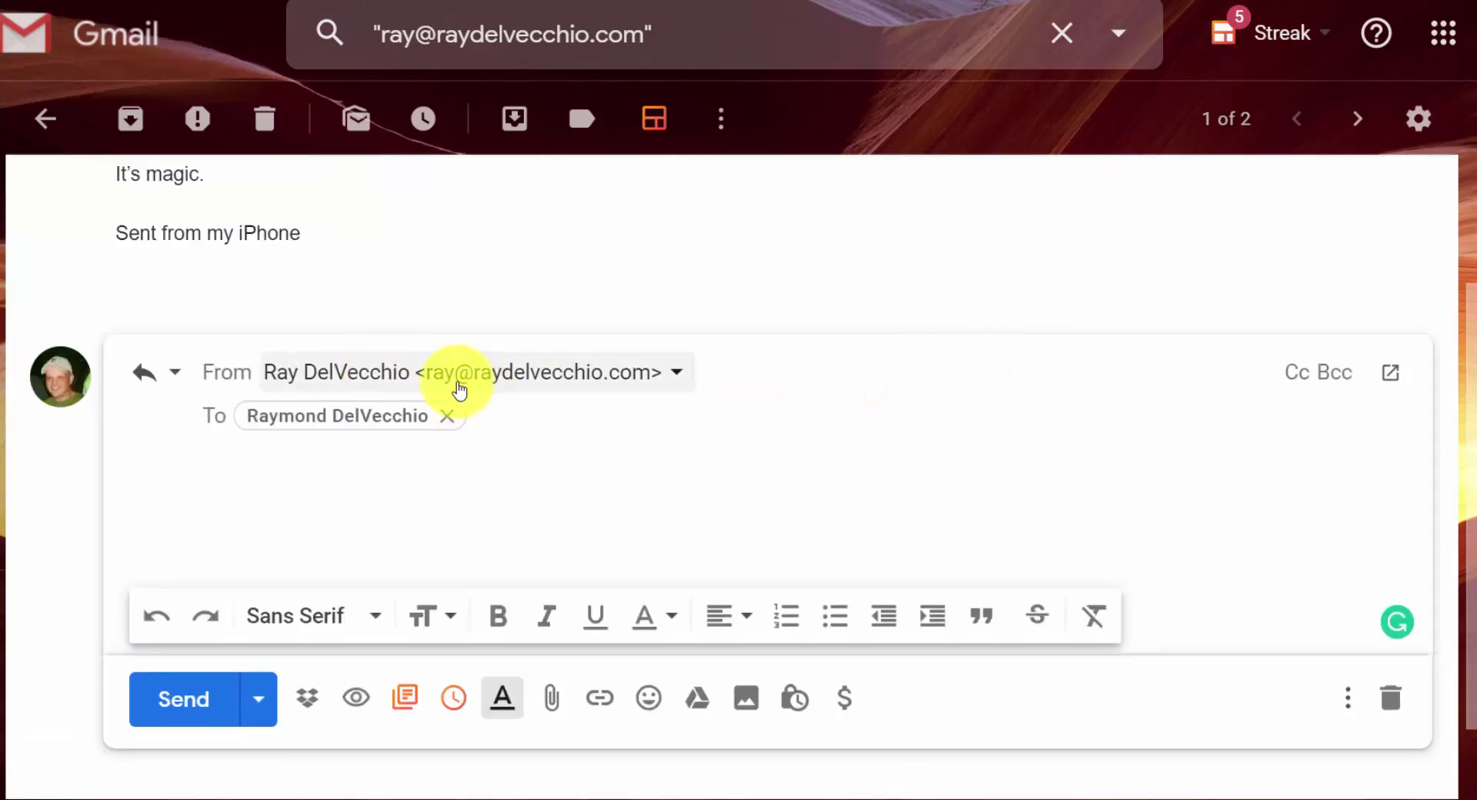